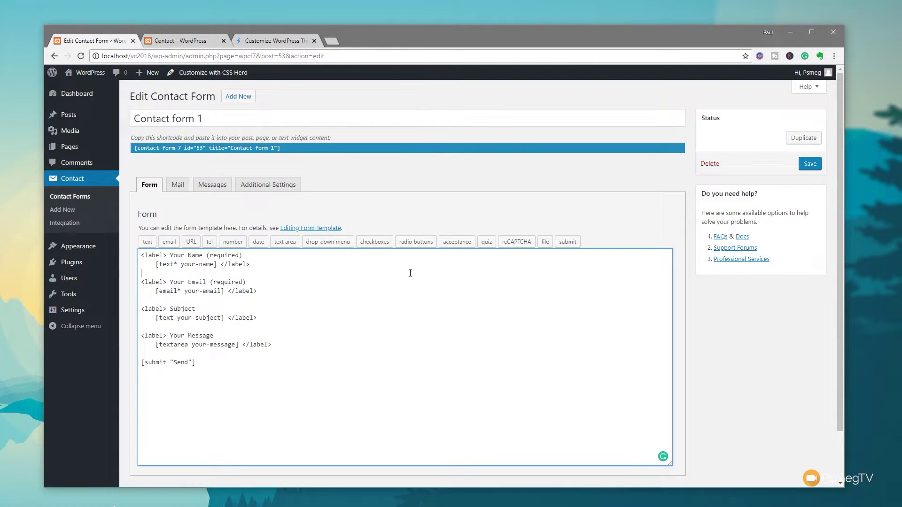
Check the live contact form, open the site's Contact page for editing, and launch the CSS Hero customizer on it.
left_click(190, 42)
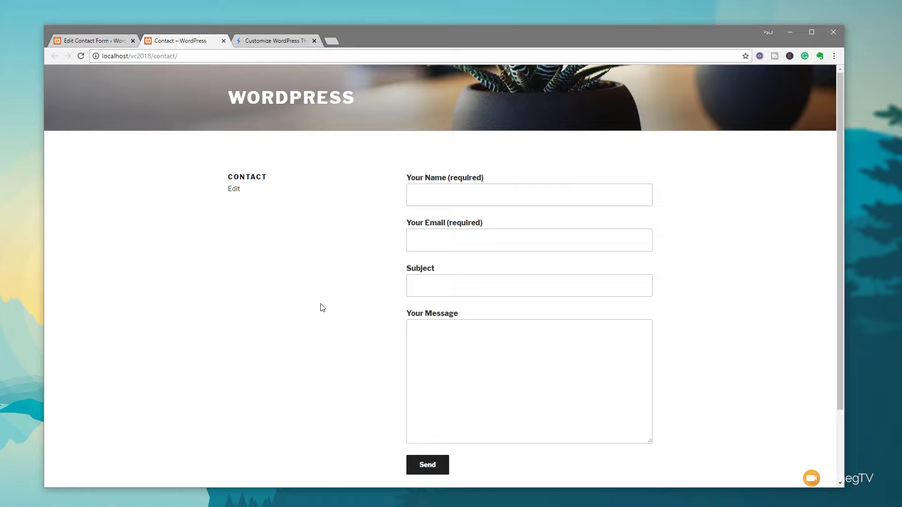
left_click(97, 42)
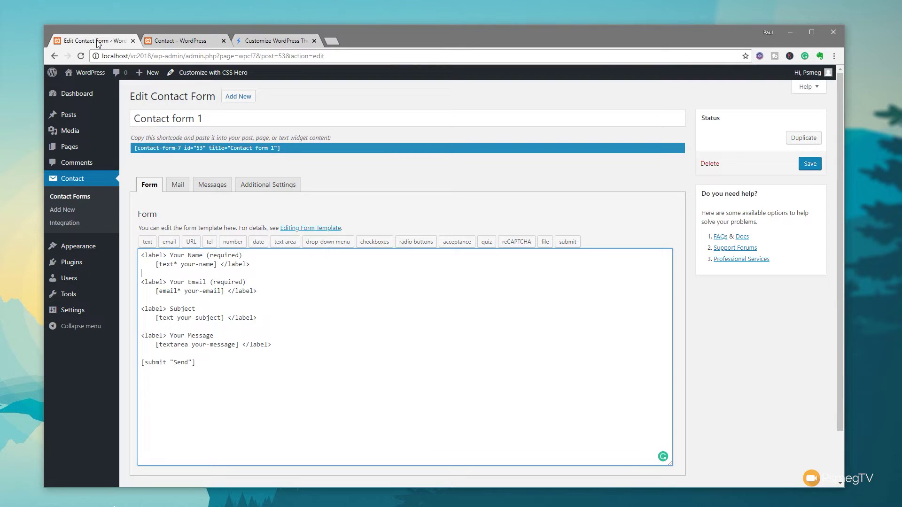
mouse_move(75, 149)
left_click(138, 149)
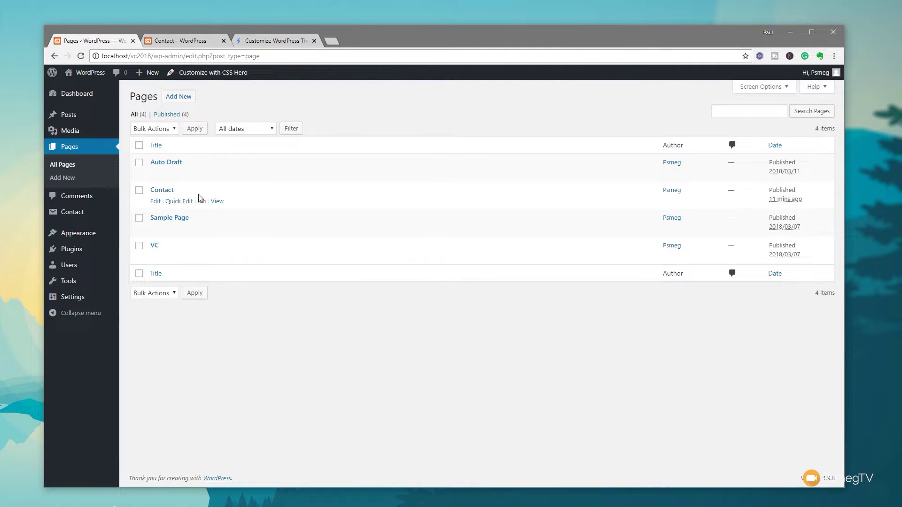
left_click(162, 190)
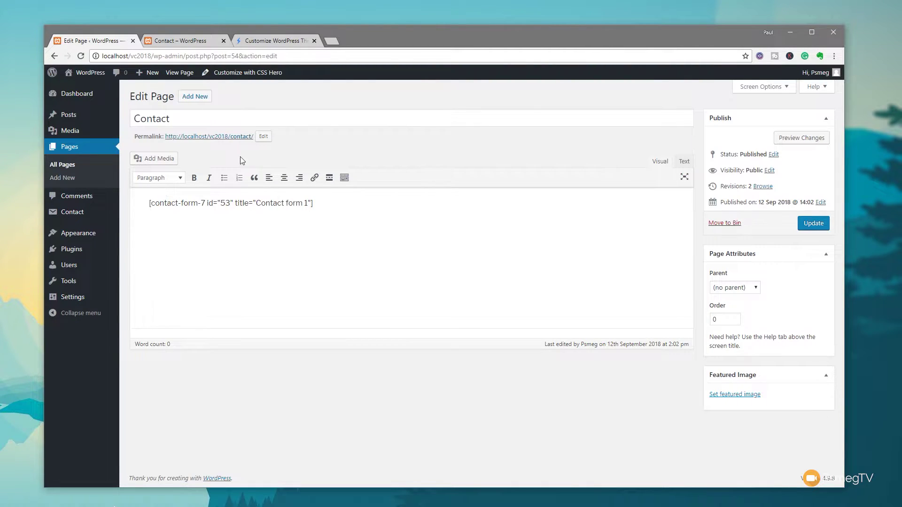
left_click(231, 73)
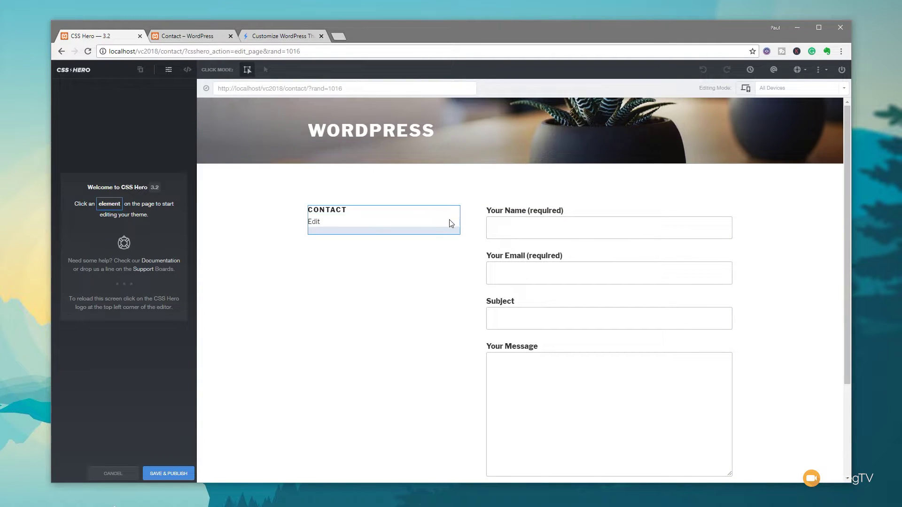
Select the contact form's field labels and set their text colour to grey #7f8c8d.
left_click(519, 282)
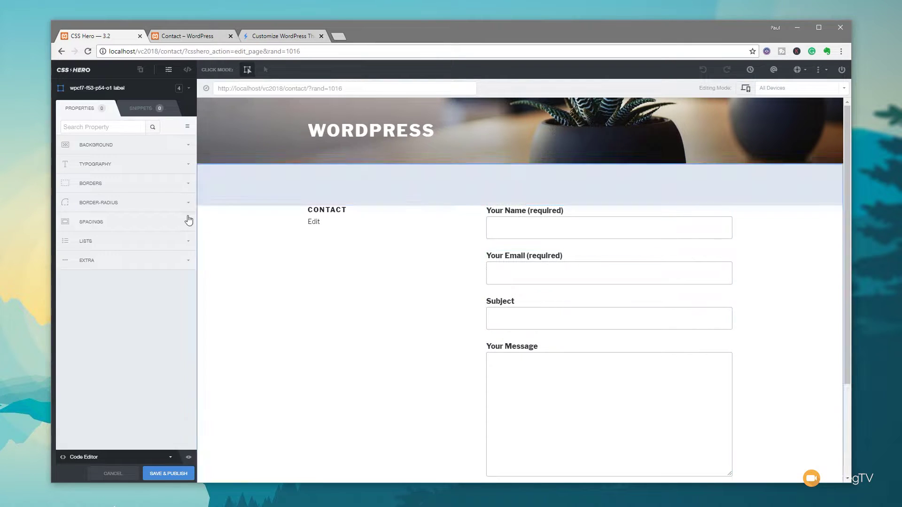
left_click(96, 168)
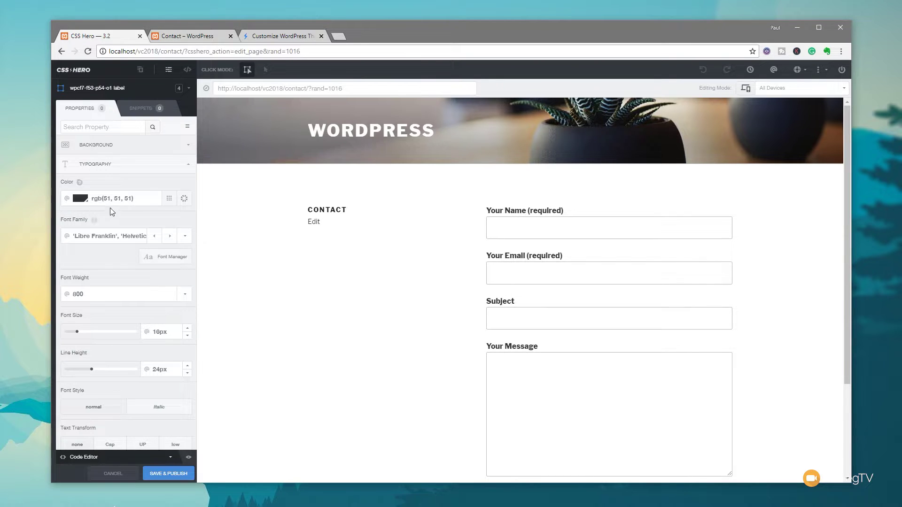
left_click(168, 201)
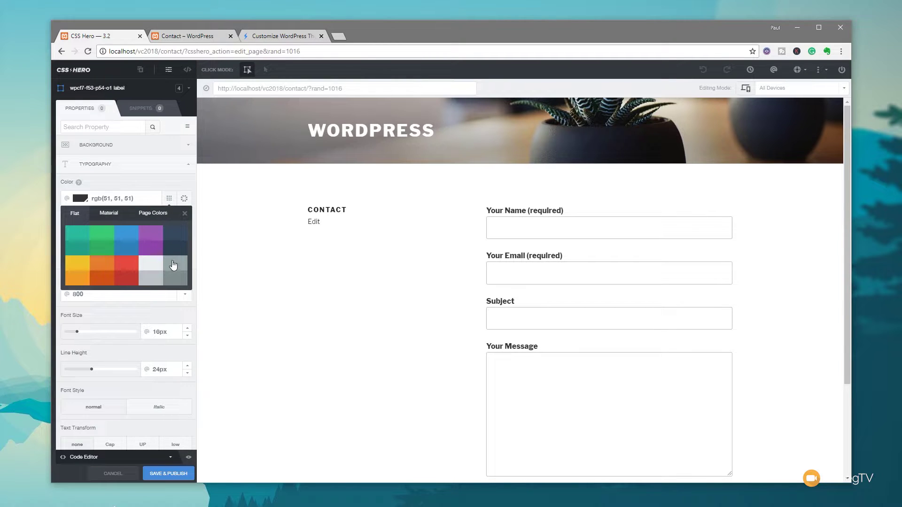
left_click(173, 278)
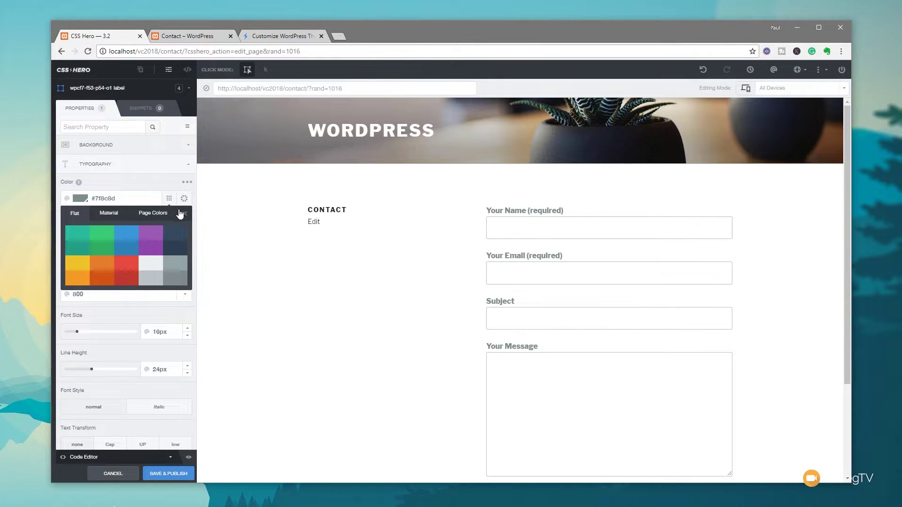
left_click(185, 214)
Set the font family of the form labels to Roboto.
left_click(117, 237)
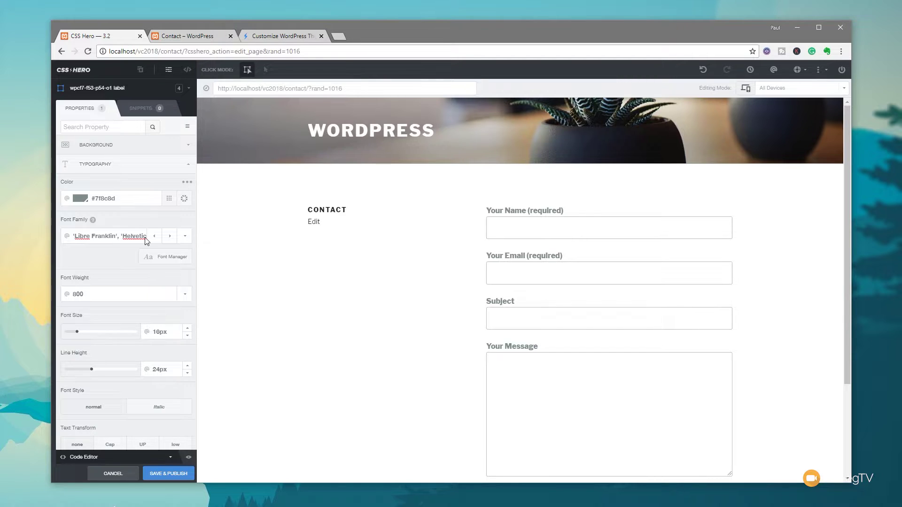
left_click(185, 236)
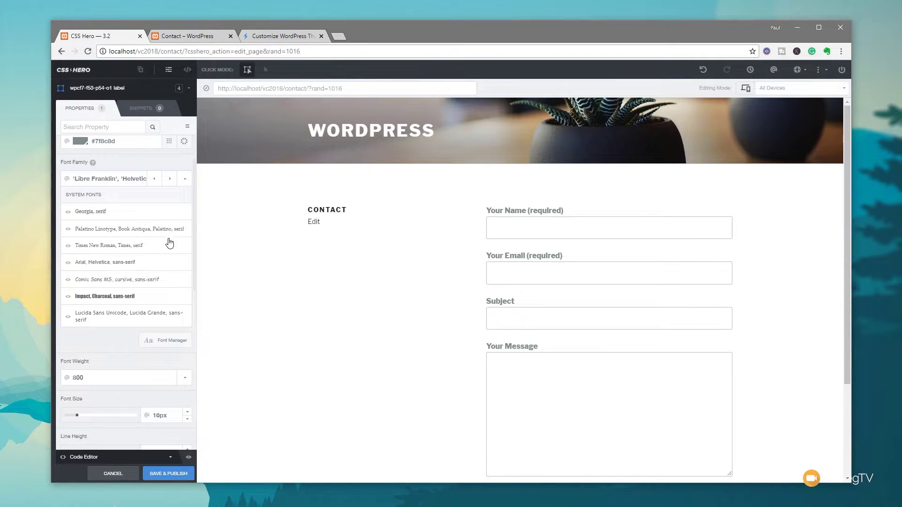
scroll(166, 247, "down", 5)
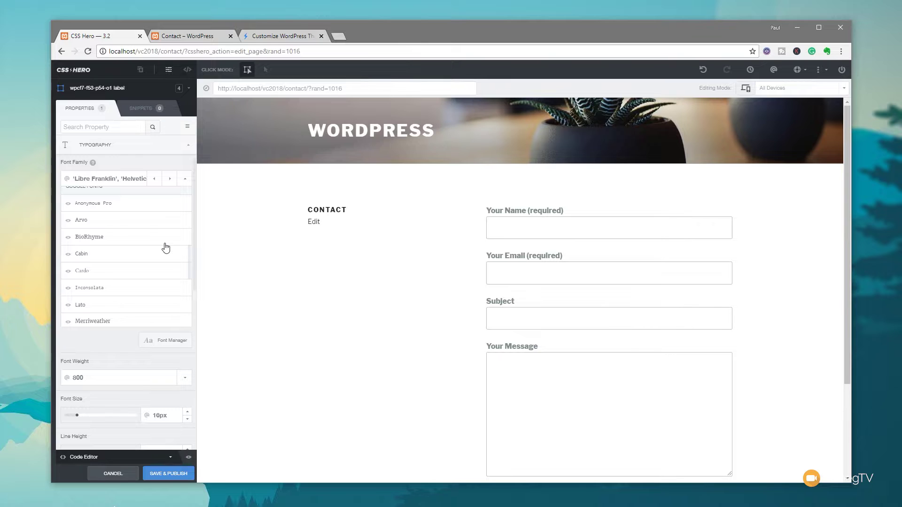
scroll(166, 248, "down", 1)
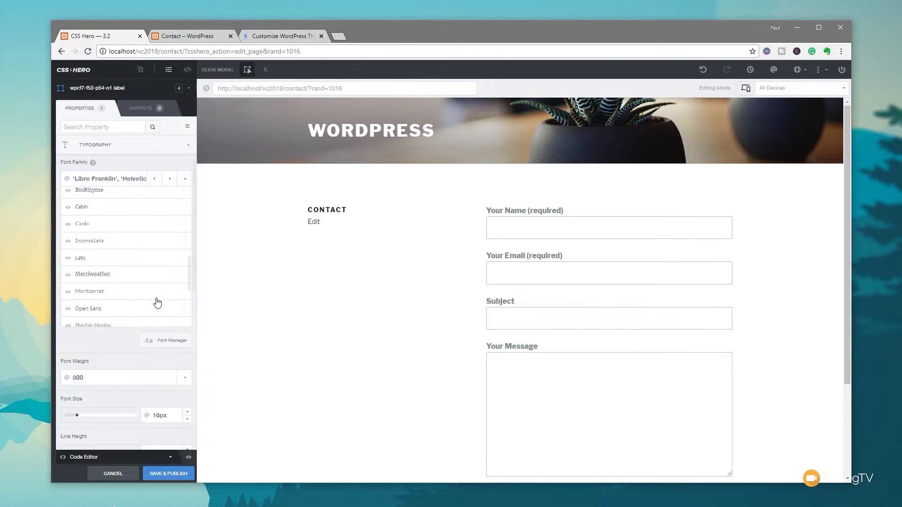
scroll(157, 302, "down", 1)
left_click(83, 312)
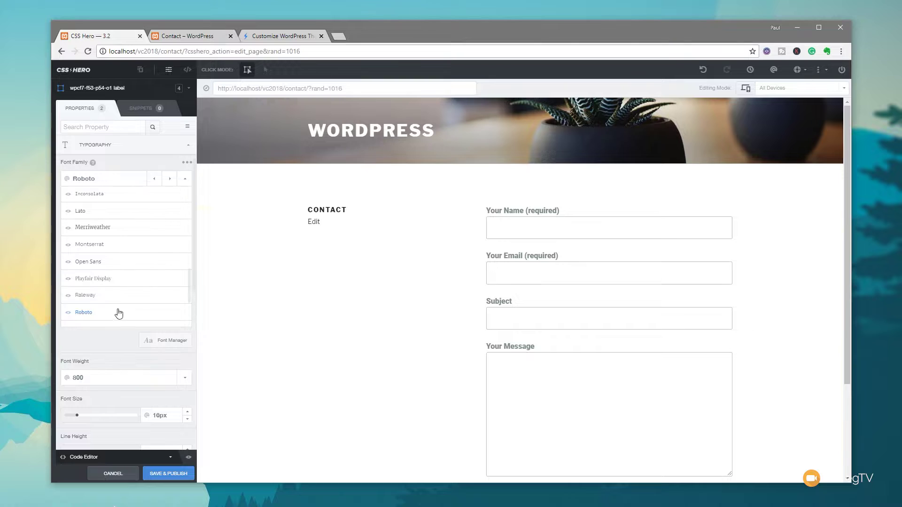
left_click(184, 182)
Set the font weight of the form labels to 300 - Book.
left_click(183, 239)
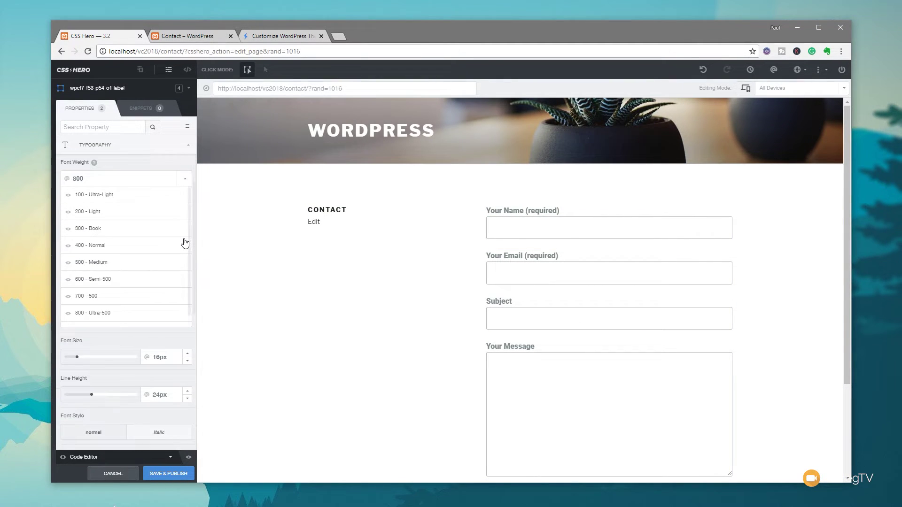
left_click(94, 230)
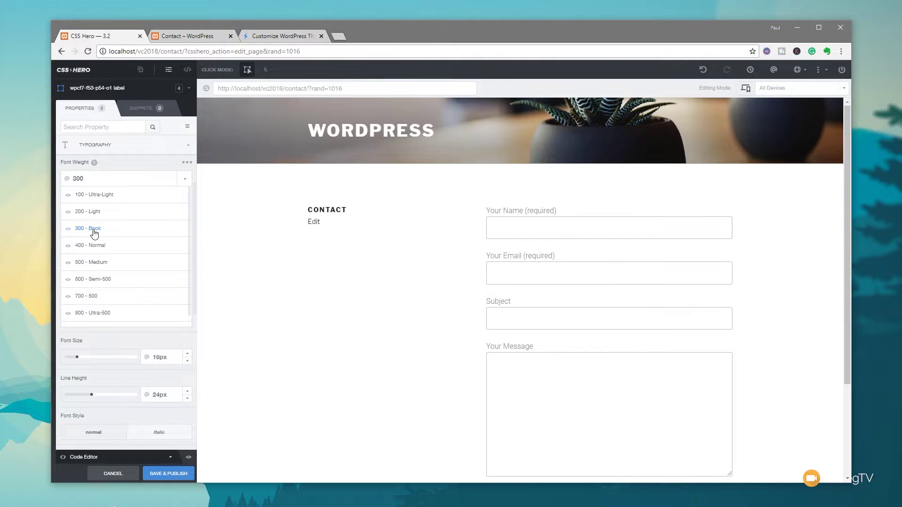
left_click(185, 181)
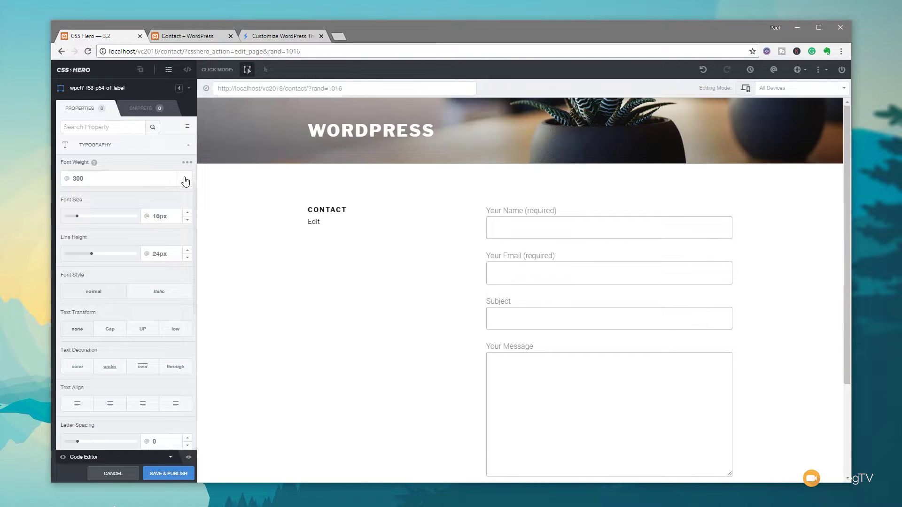
Try the labels at 18px and in uppercase, restoring the 16px font size and setting the text transform back to none.
left_click(187, 213)
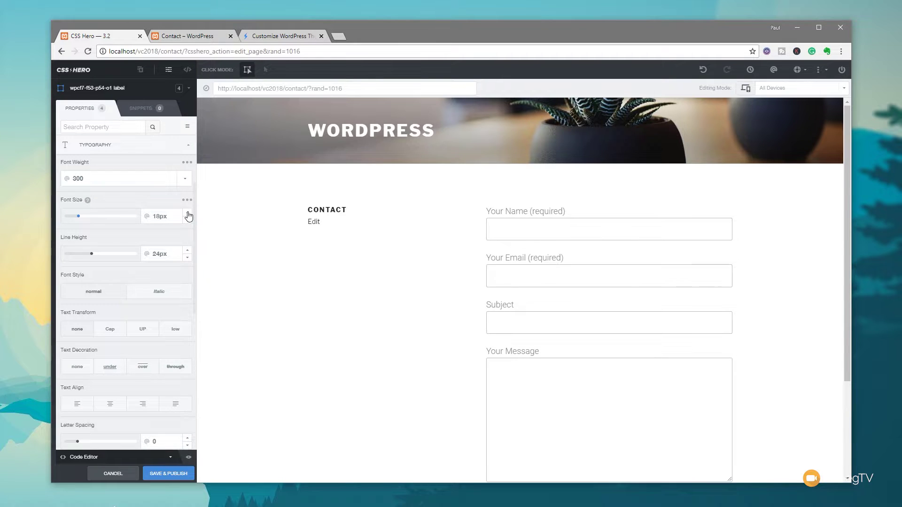
left_click(187, 223)
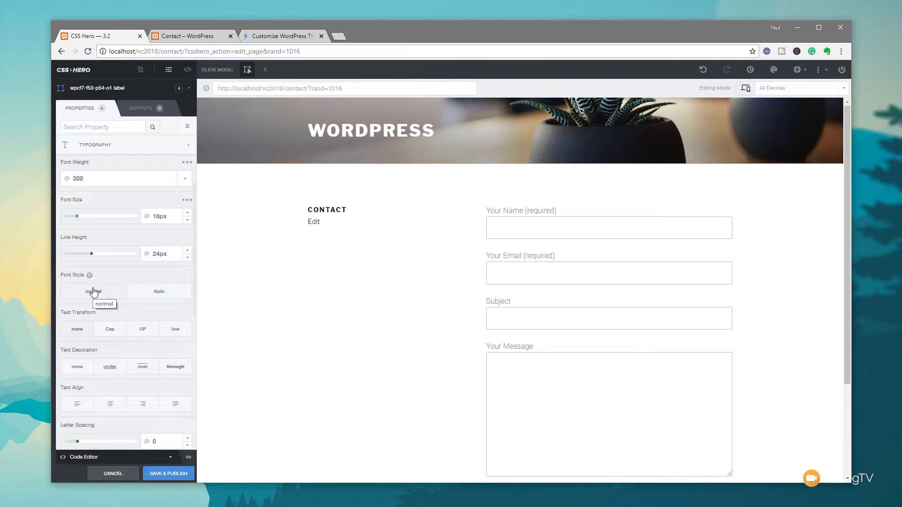
left_click(113, 332)
left_click(142, 330)
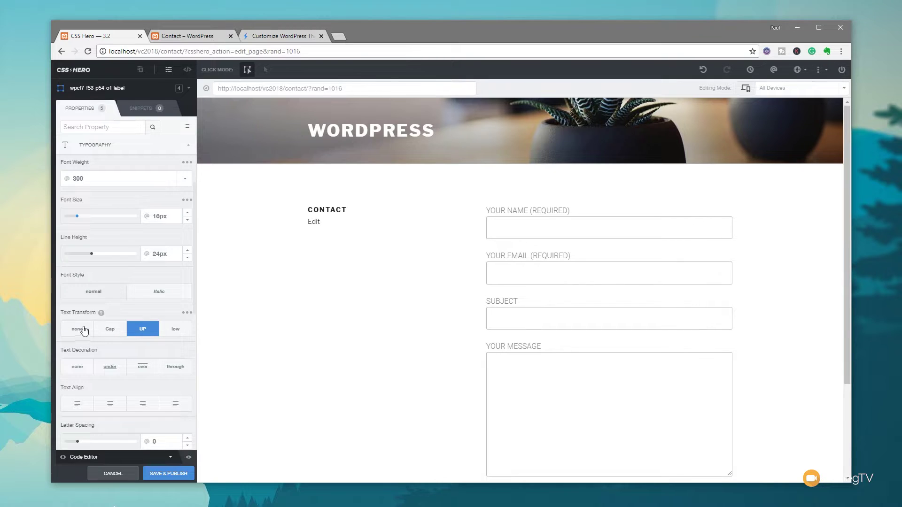
scroll(160, 329, "up", 1)
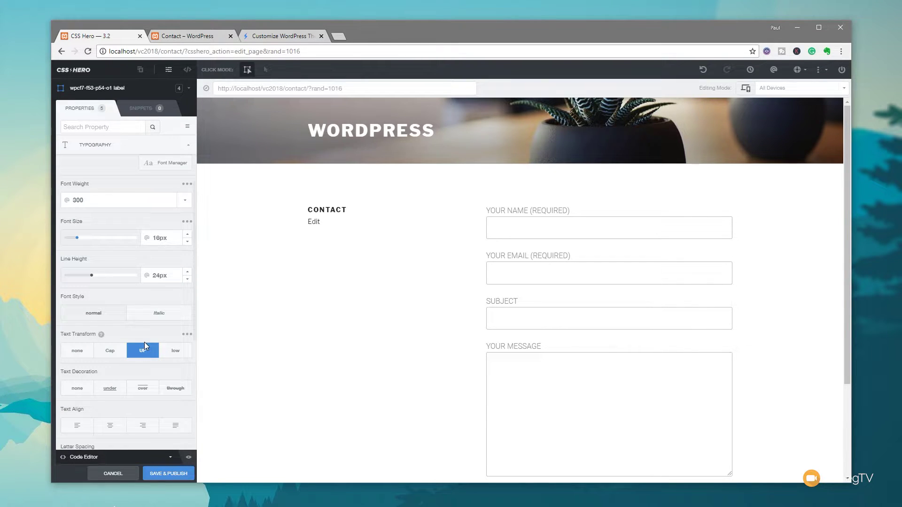
left_click(77, 354)
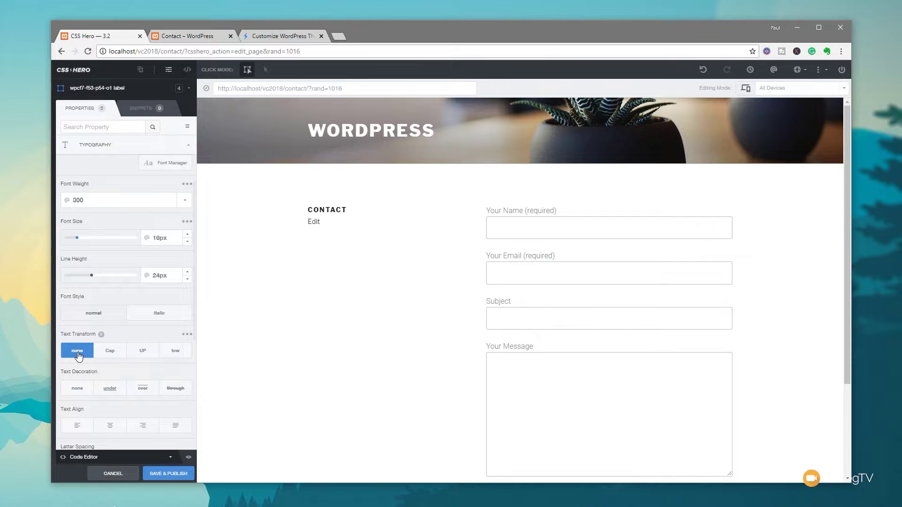
left_click(146, 149)
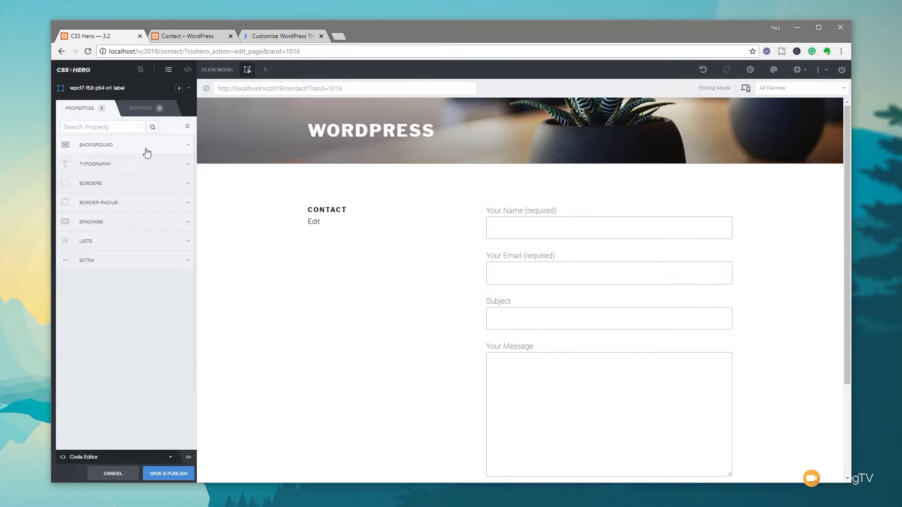
Set the bottom padding of the form labels to 8px.
left_click(116, 221)
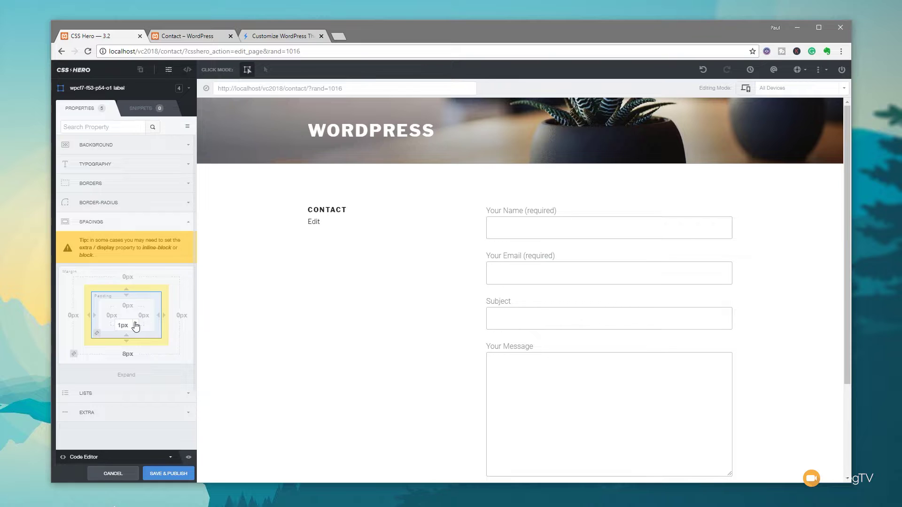
scroll(136, 326, "up", 3)
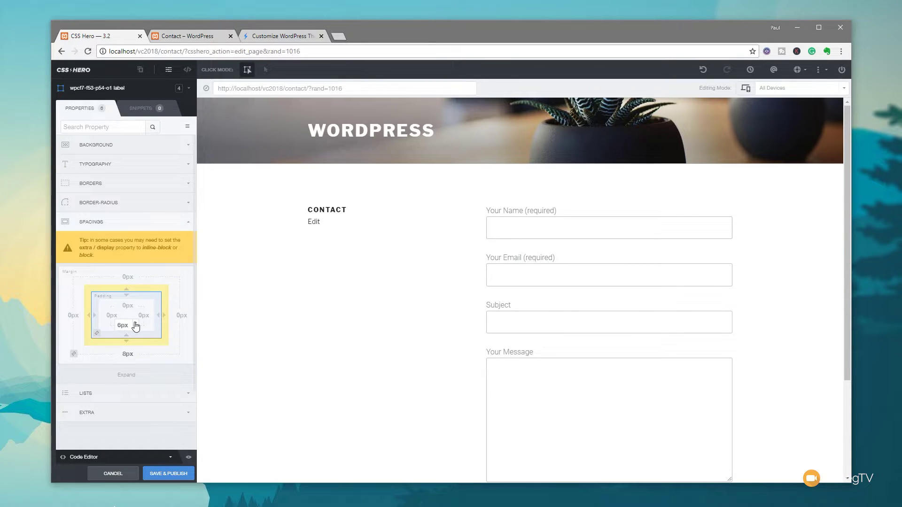
scroll(136, 326, "up", 1)
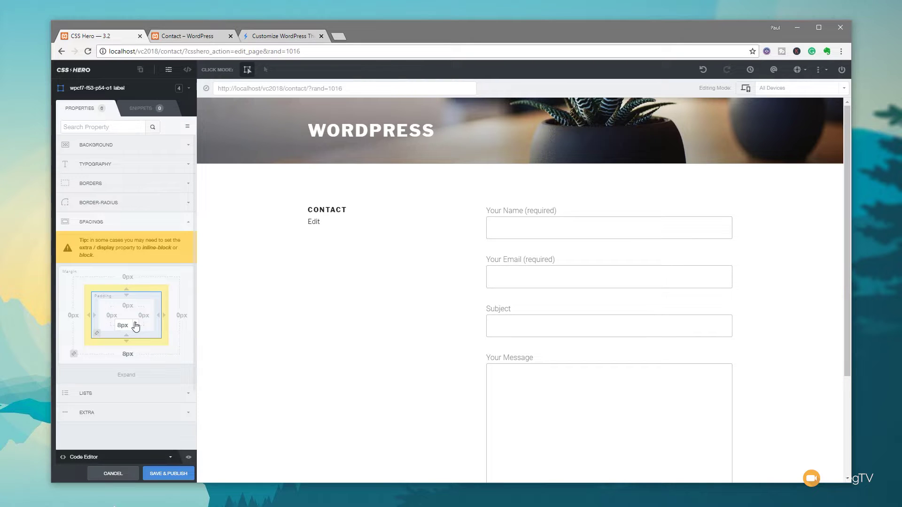
left_click(152, 221)
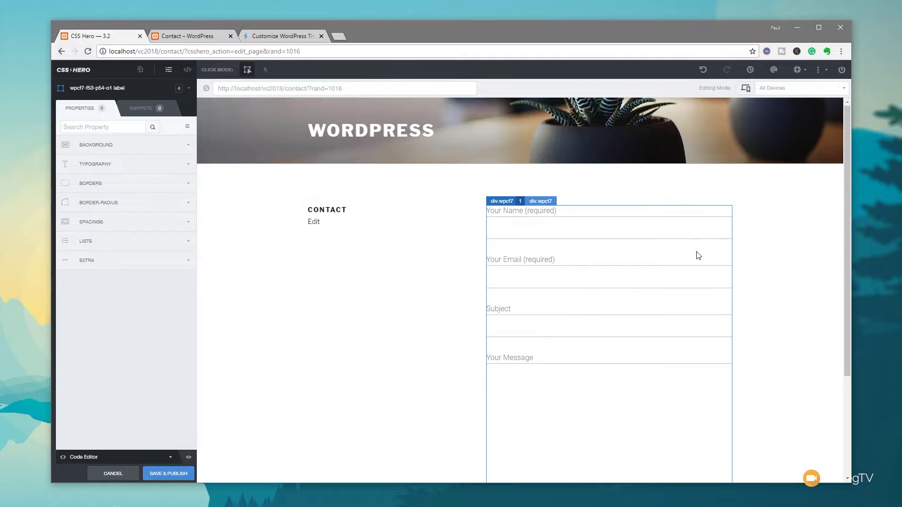
Select the form's text input fields and set their overall border width to 0px.
left_click(651, 237)
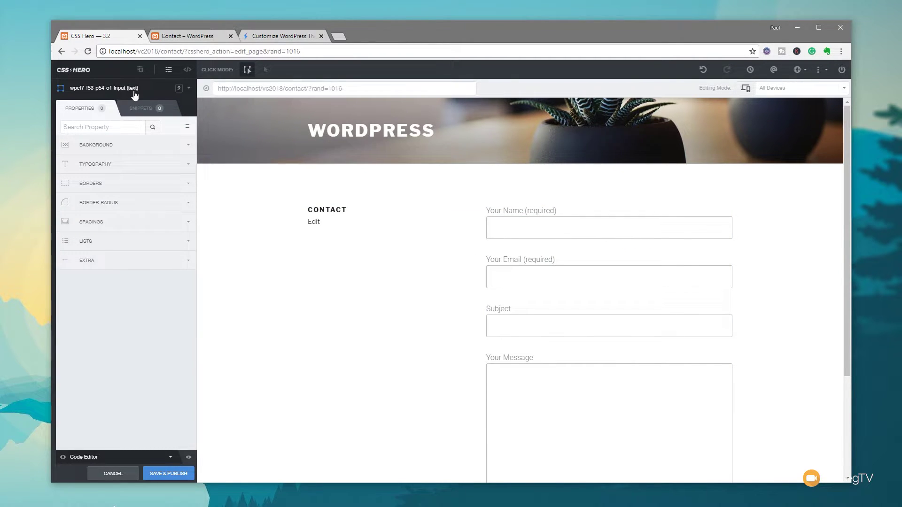
left_click(120, 185)
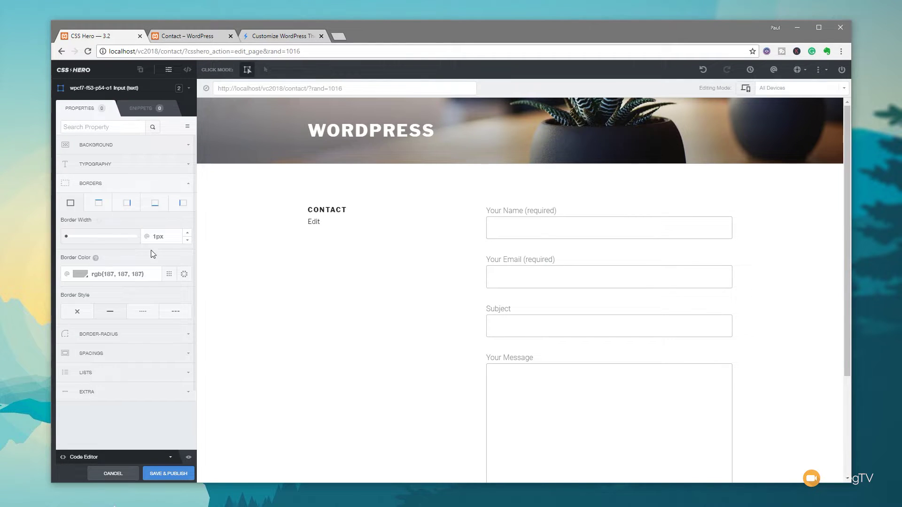
left_click(186, 240)
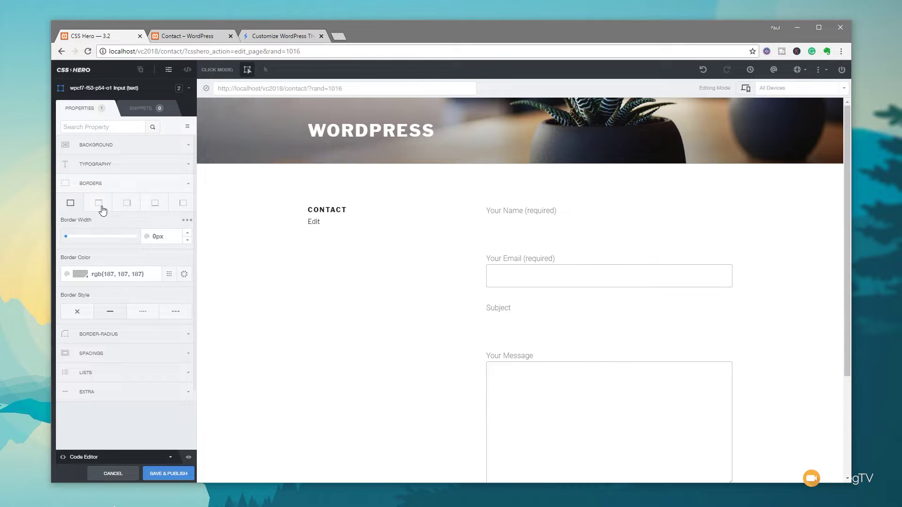
Give the text input fields a 1px bottom border and a 1px right border.
left_click(153, 208)
left_click(188, 232)
left_click(188, 240)
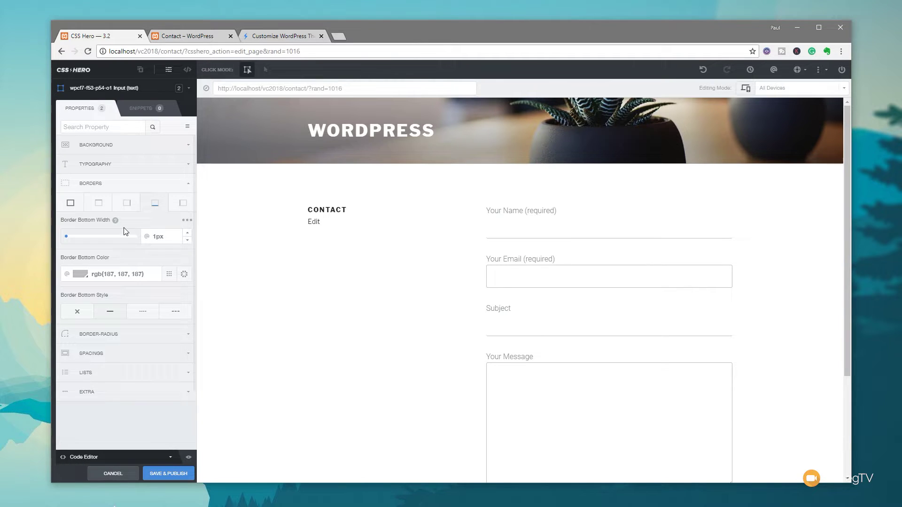
left_click(125, 204)
left_click(187, 240)
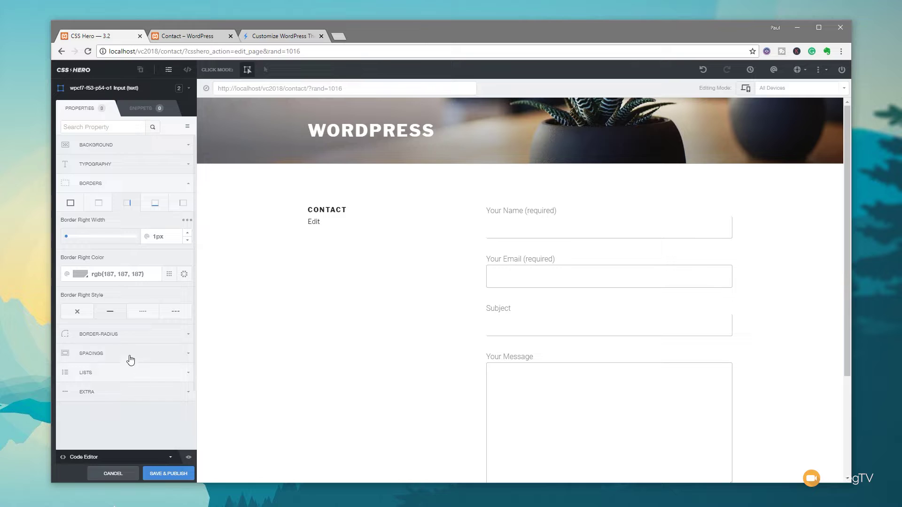
Colour the text inputs' right border with the light grey flat swatch and their bottom border red #e74c3c.
left_click(170, 275)
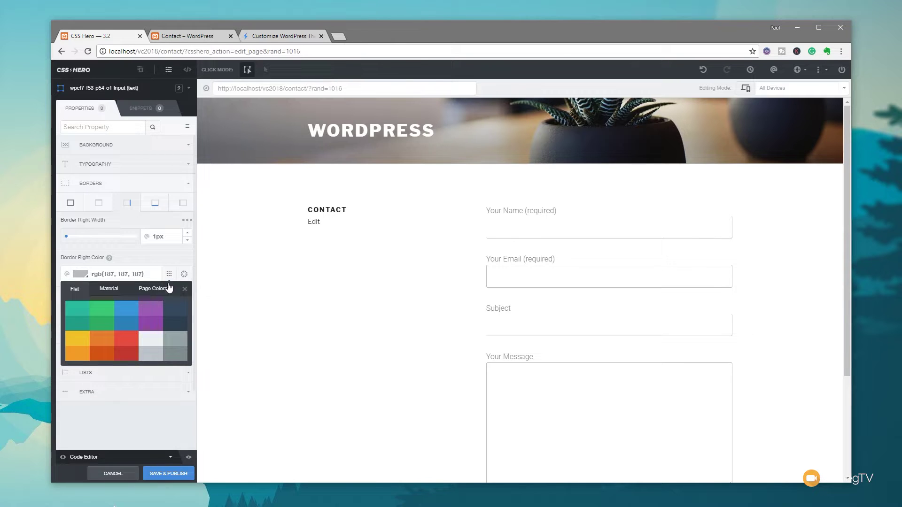
left_click(155, 338)
left_click(155, 203)
left_click(169, 276)
left_click(151, 344)
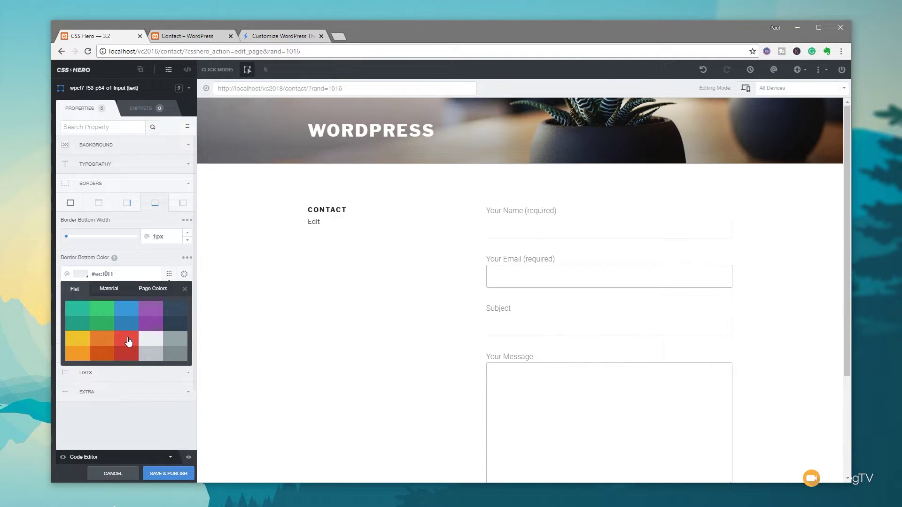
left_click(128, 341)
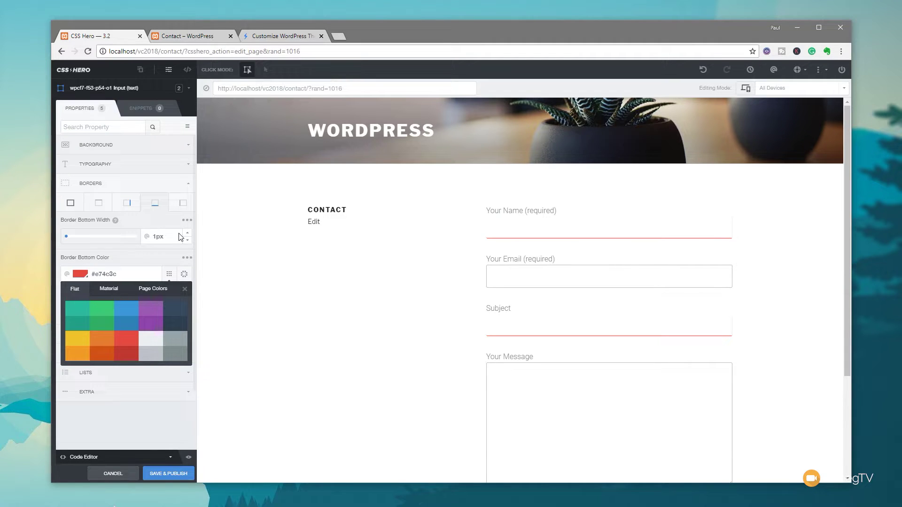
Recolour the text inputs' right border with the red flat swatch #e74c3c and set its width to 2px.
left_click(127, 203)
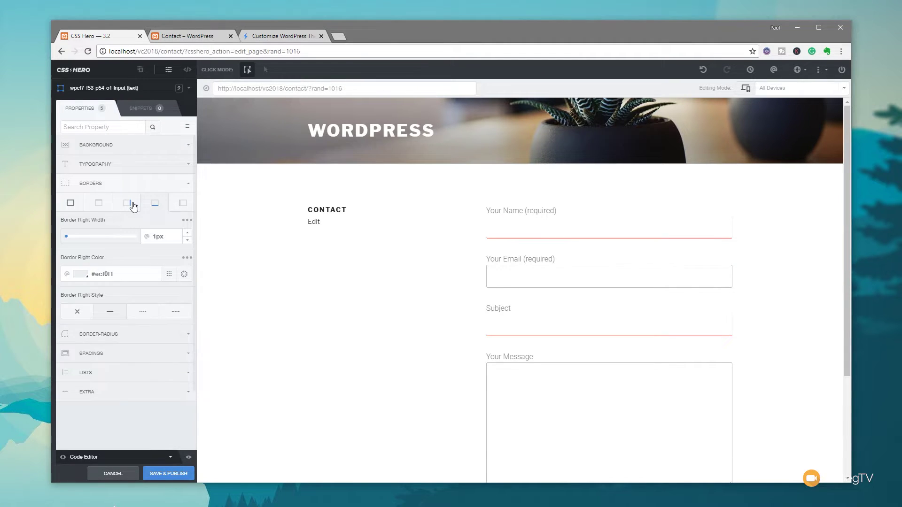
left_click(170, 275)
left_click(122, 347)
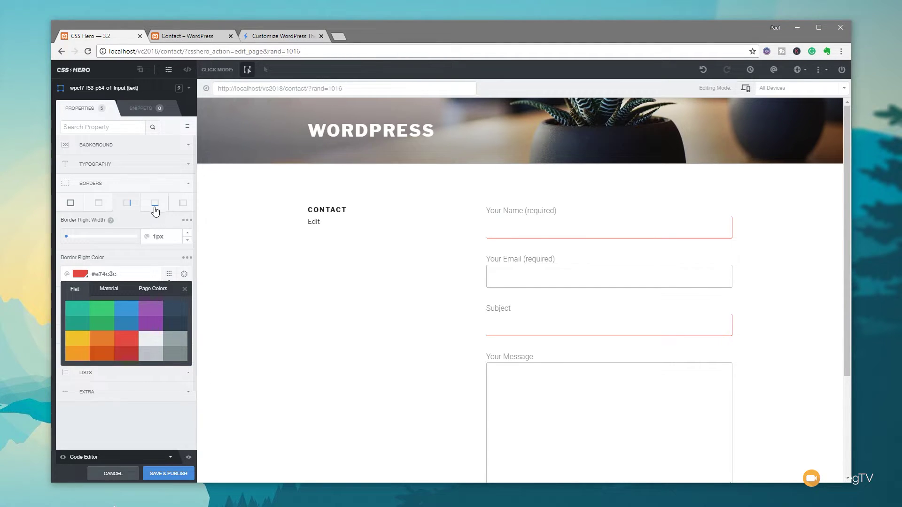
left_click(188, 234)
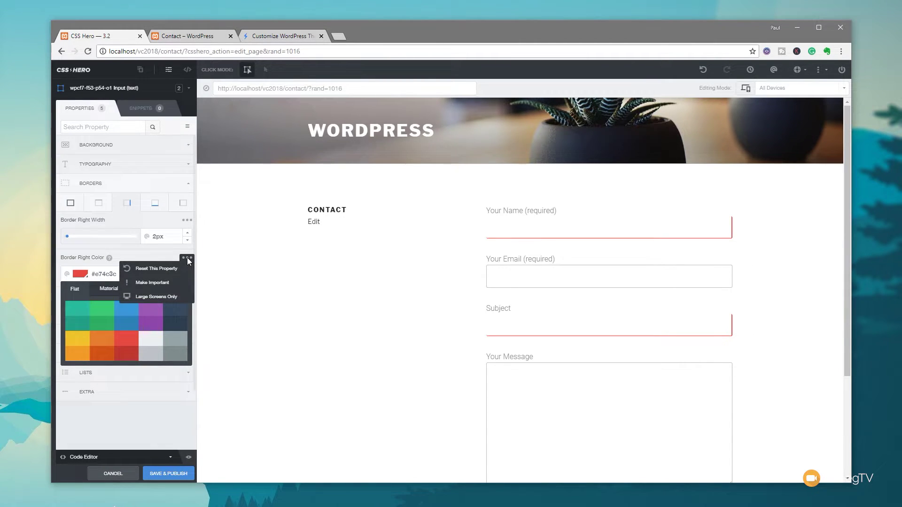
mouse_move(189, 222)
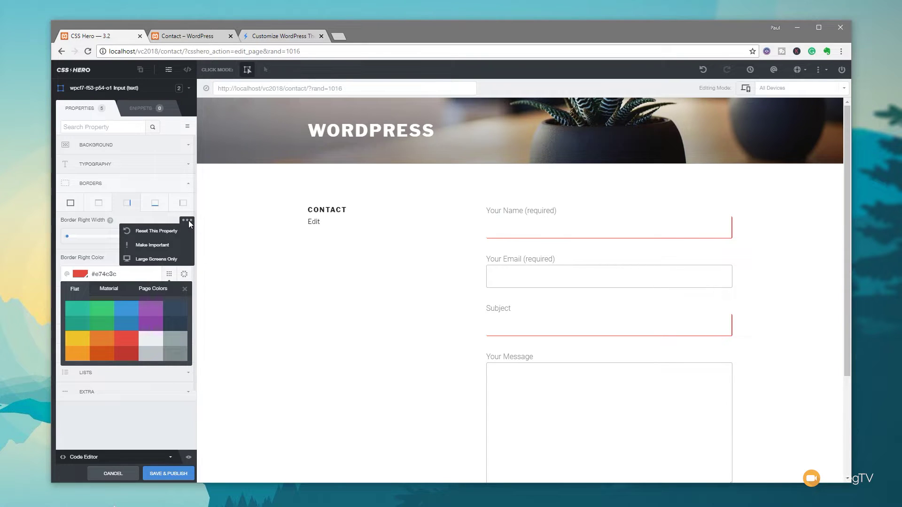
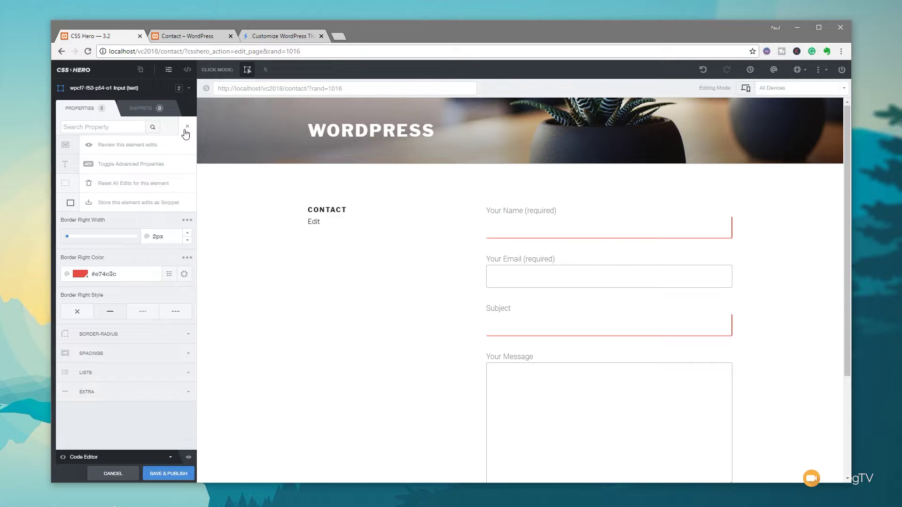
Store the text inputs' edits as a snippet named ContactRed in the category forms, replacing the current element styles.
left_click(143, 208)
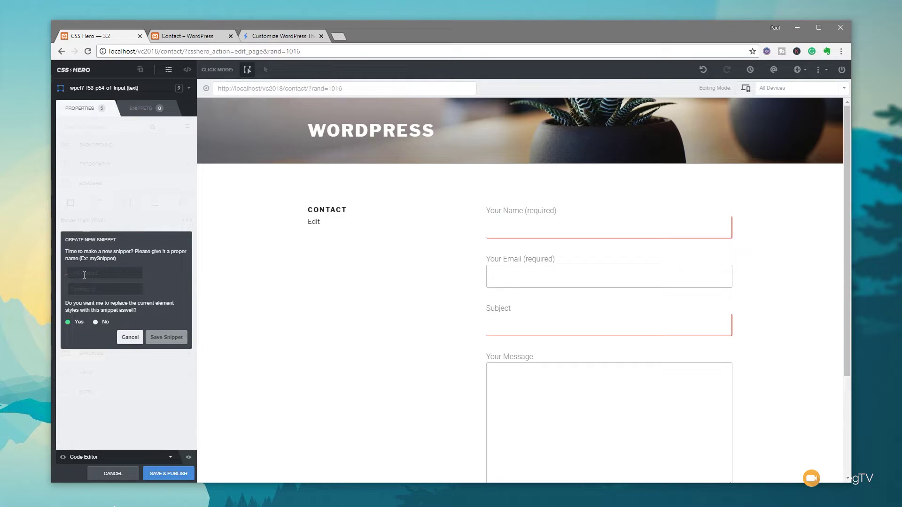
type("ContactRed")
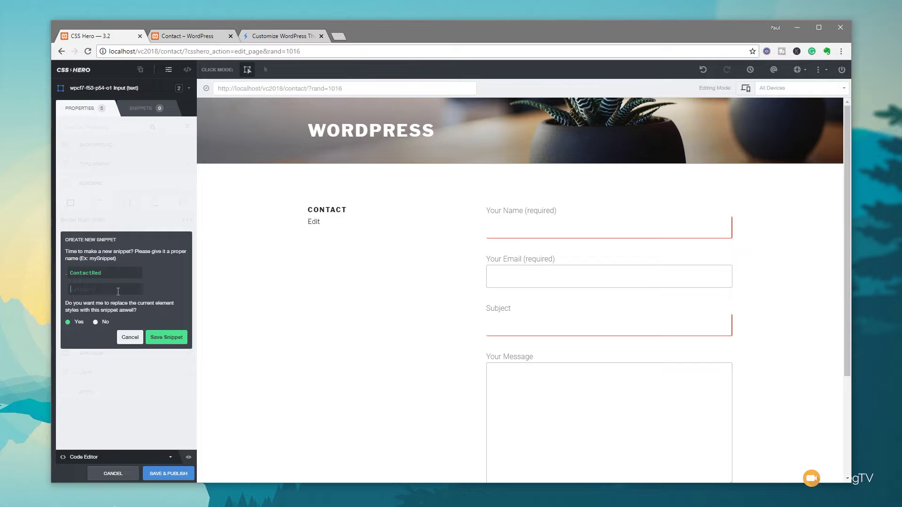
type("forms")
left_click(156, 337)
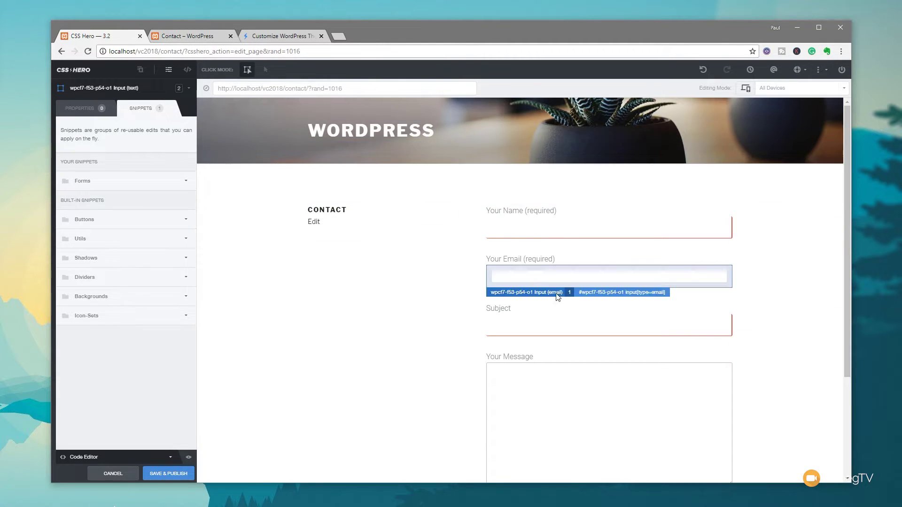
Apply the contactred snippet from the Forms group to the Your Email input field.
left_click(582, 281)
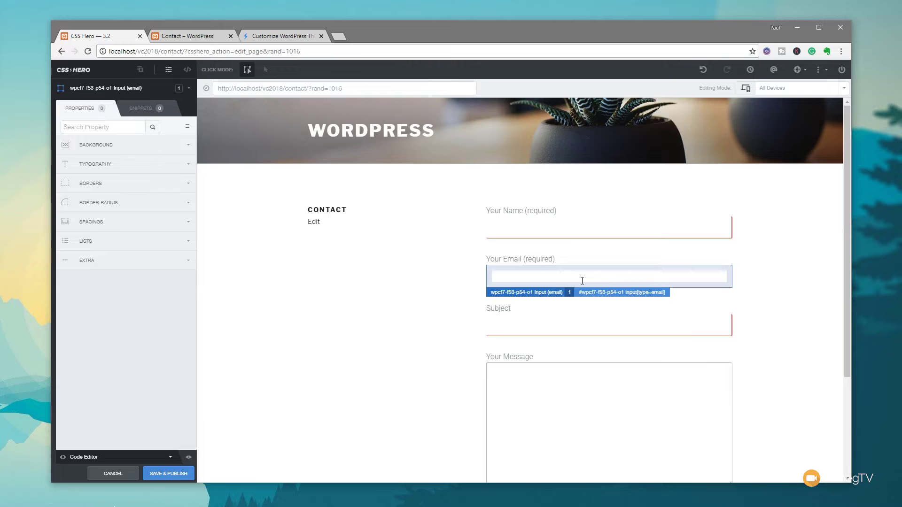
left_click(148, 111)
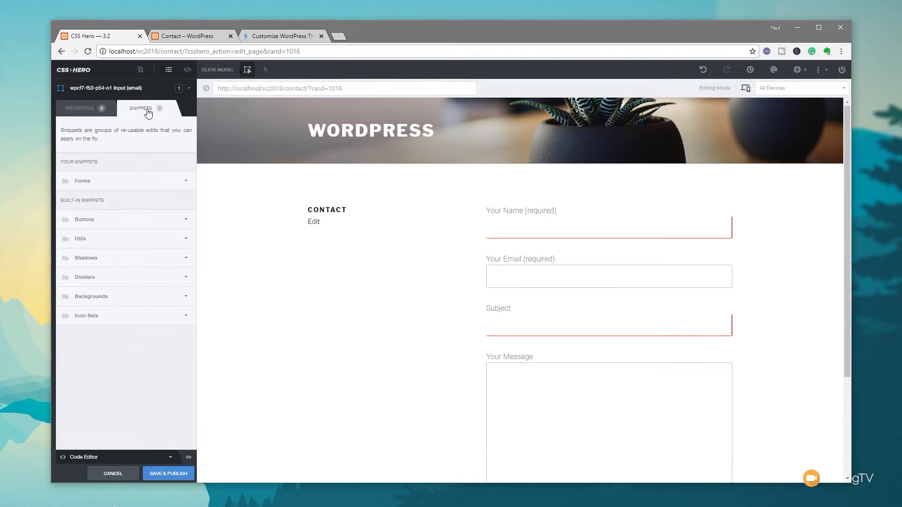
left_click(186, 183)
mouse_move(121, 229)
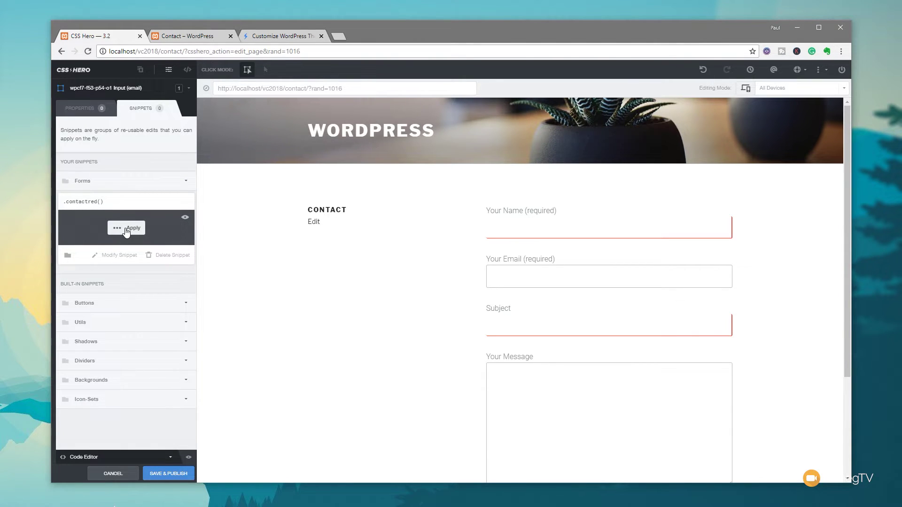
left_click(127, 229)
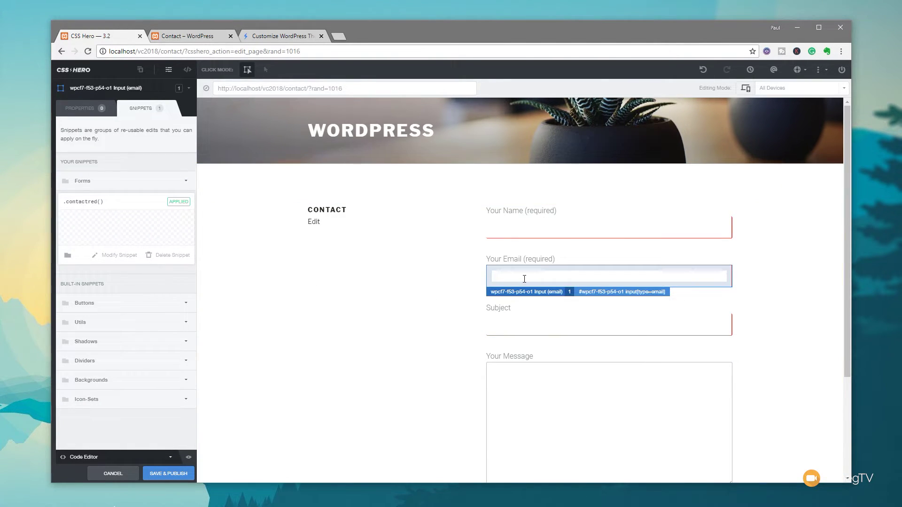
Apply the contactred snippet to the Your Message text area.
scroll(525, 283, "down", 3)
left_click(676, 244)
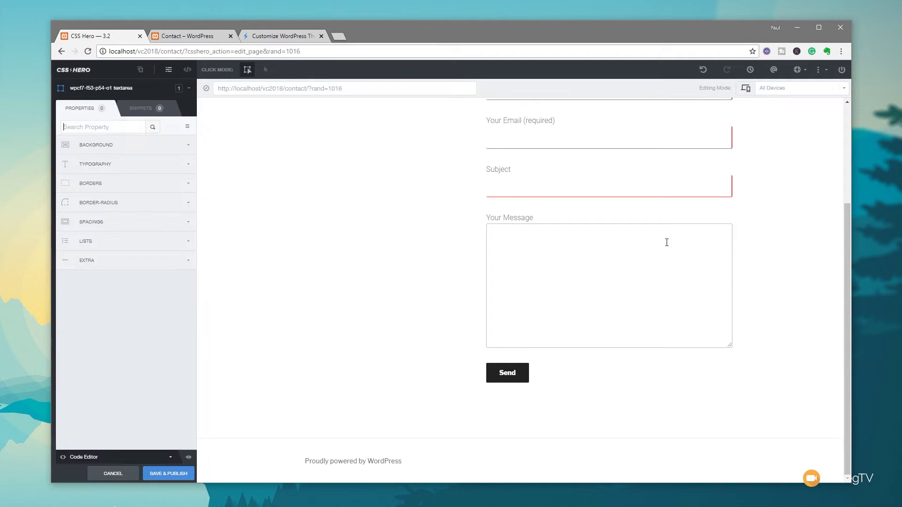
left_click(140, 111)
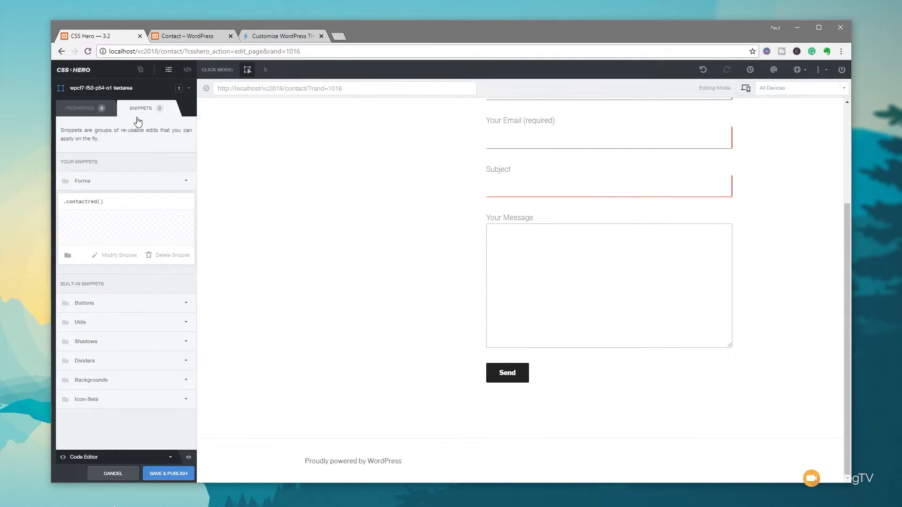
left_click(133, 229)
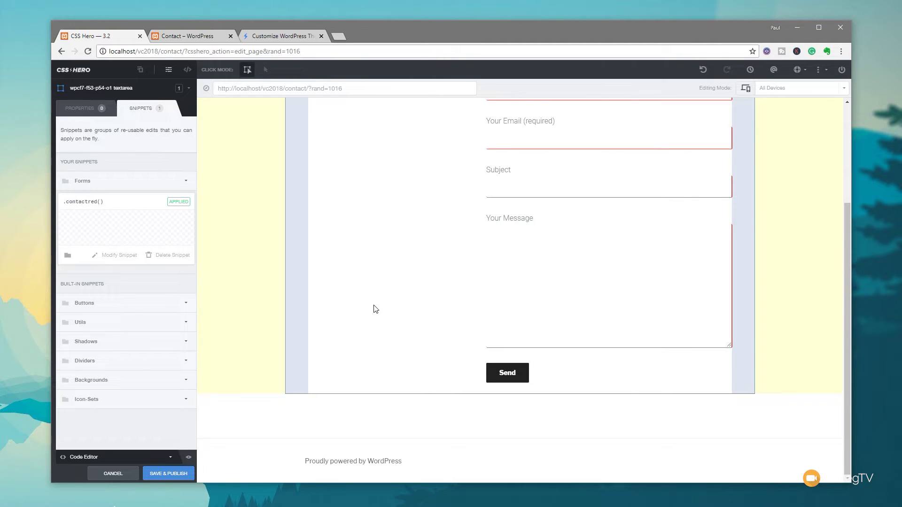
left_click(376, 309)
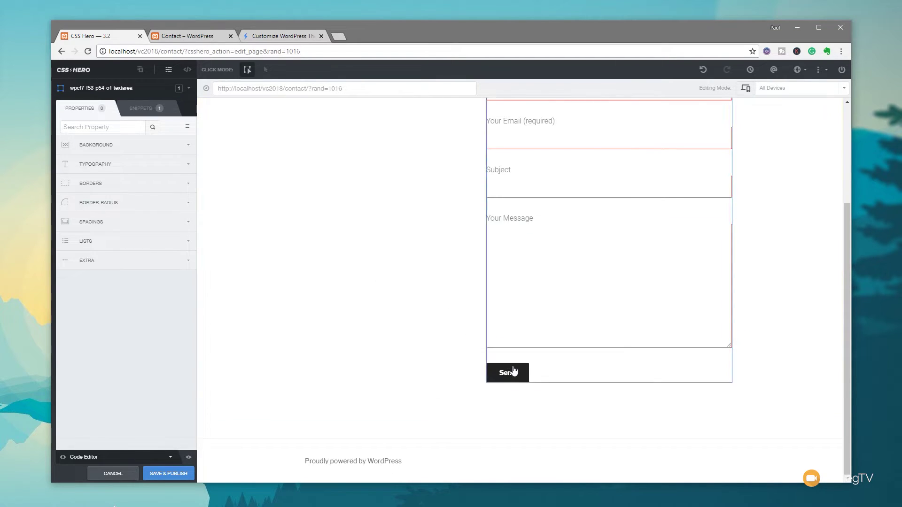
Give the Send button a dark red #c0392b background colour from the flat swatches.
left_click(525, 379)
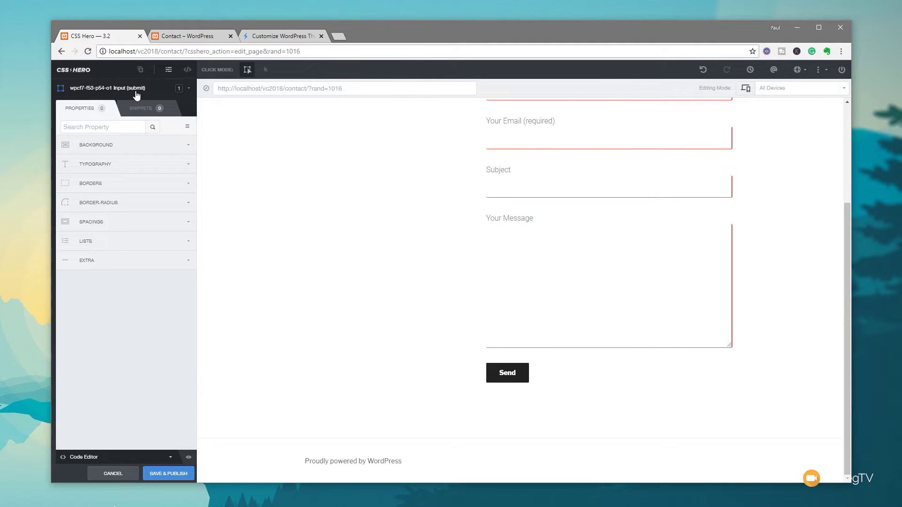
left_click(116, 145)
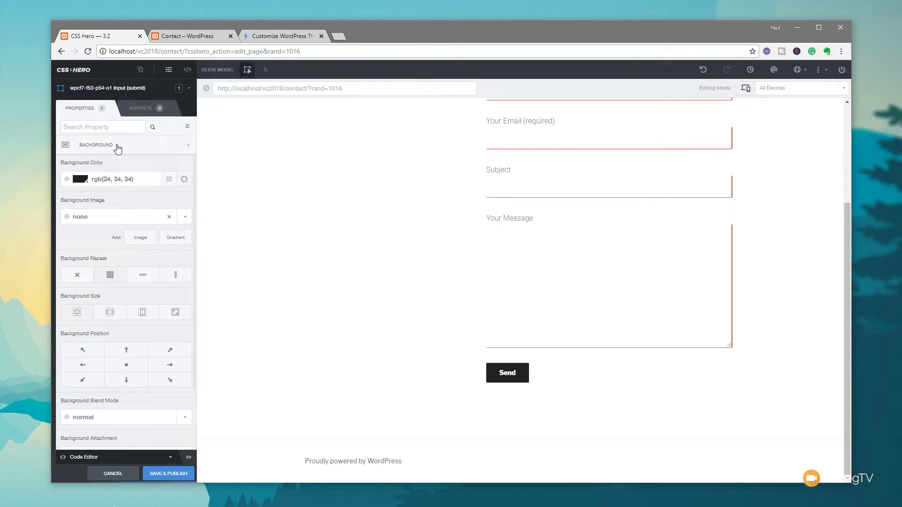
left_click(170, 184)
left_click(125, 262)
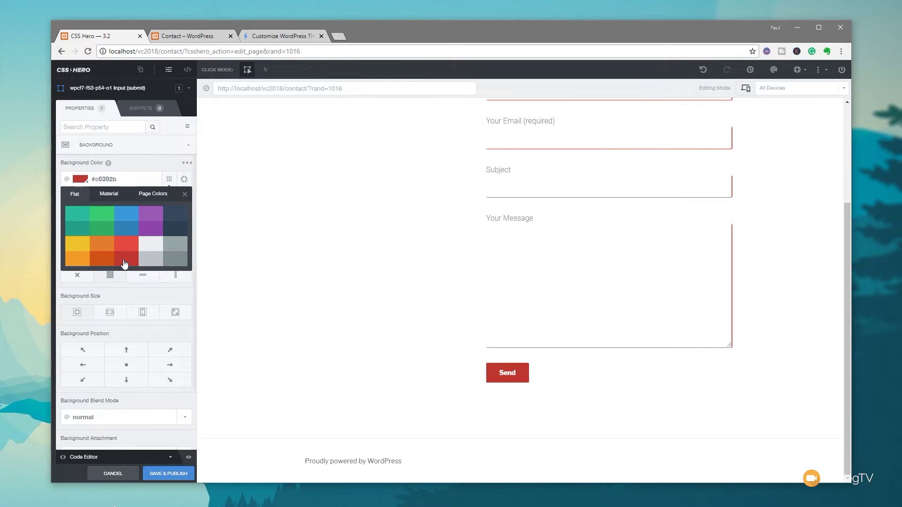
left_click(185, 194)
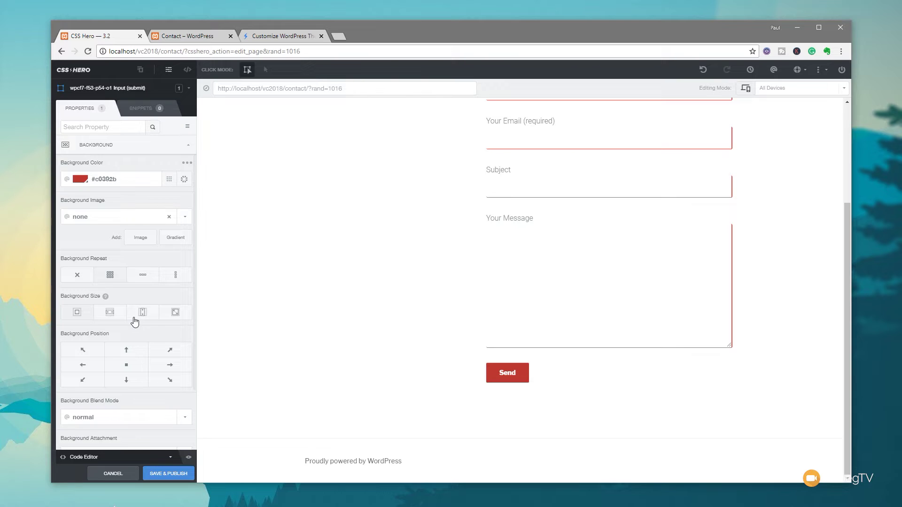
Try a 6px overall border radius on the Send button, then bring the radius down to 0px.
scroll(134, 321, "down", 1)
scroll(135, 320, "down", 1)
scroll(135, 320, "down", 1)
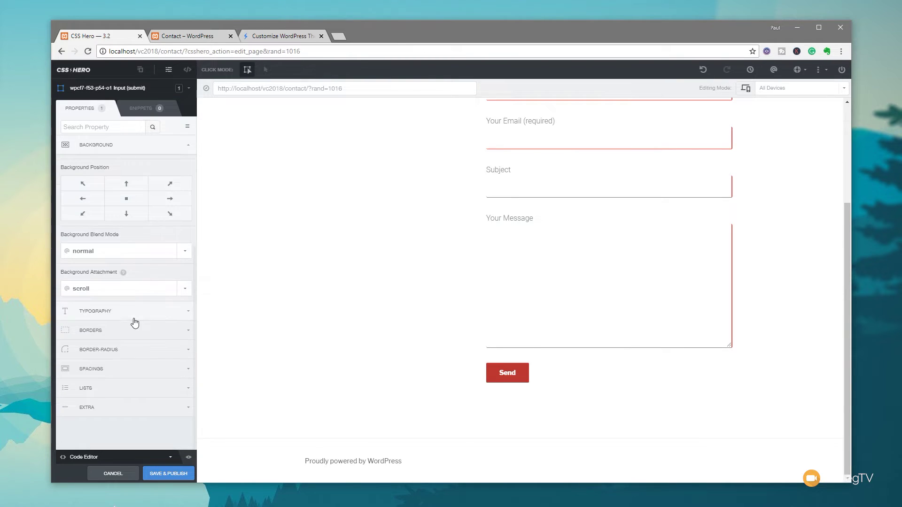
left_click(131, 357)
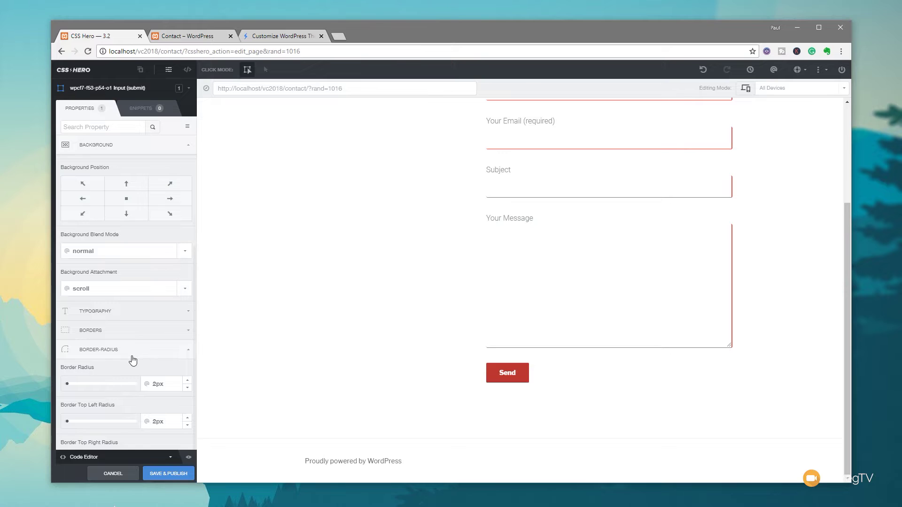
scroll(133, 359, "down", 2)
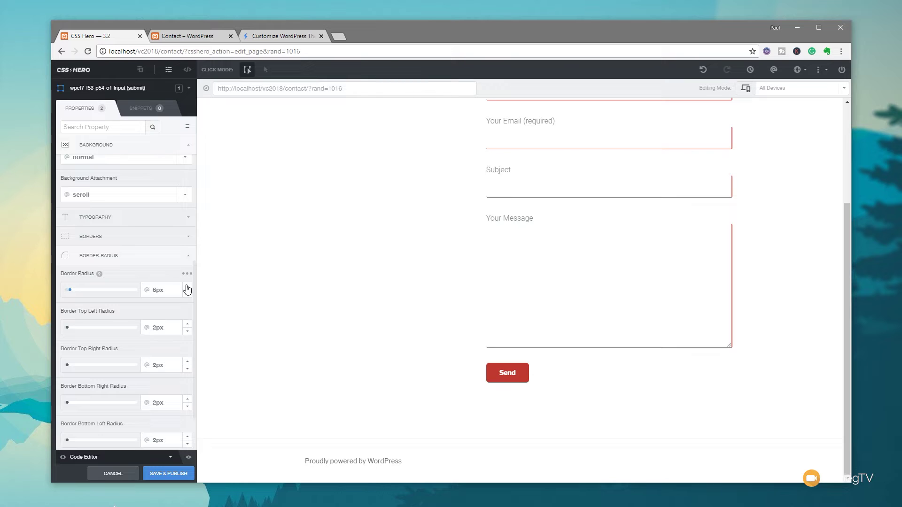
scroll(187, 289, "up", 4)
left_click_drag(75, 290, 67, 290)
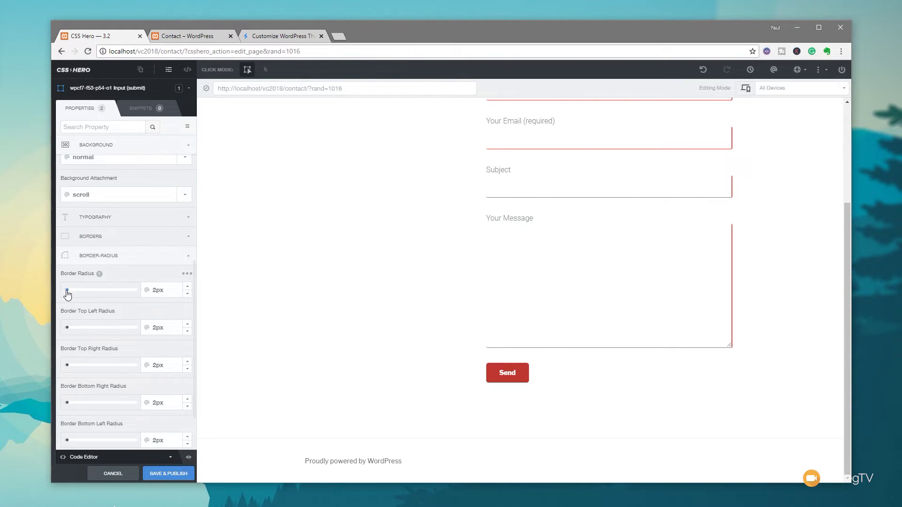
Set the Send button's top-left border radius to 10px and increase its bottom-right border radius.
left_click(188, 324)
left_click(188, 324)
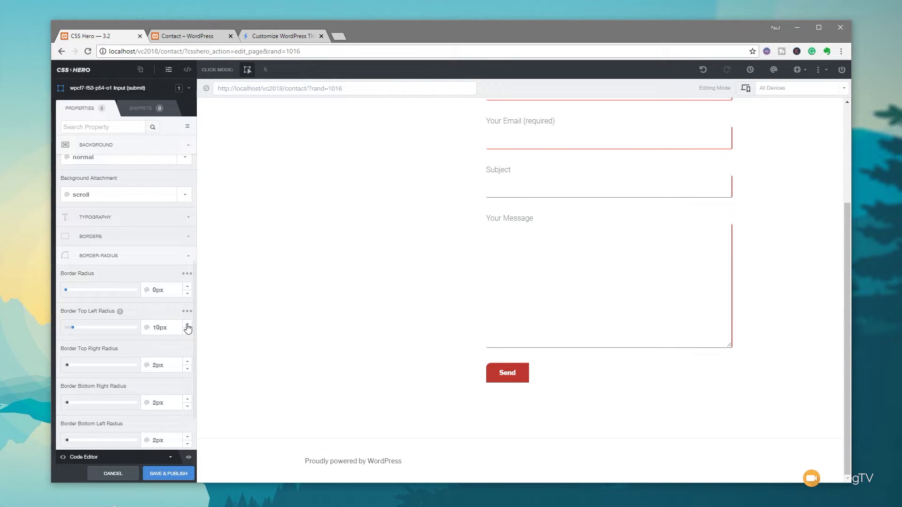
left_click(187, 400)
left_click(188, 400)
left_click(188, 400)
left_click(187, 400)
left_click(187, 400)
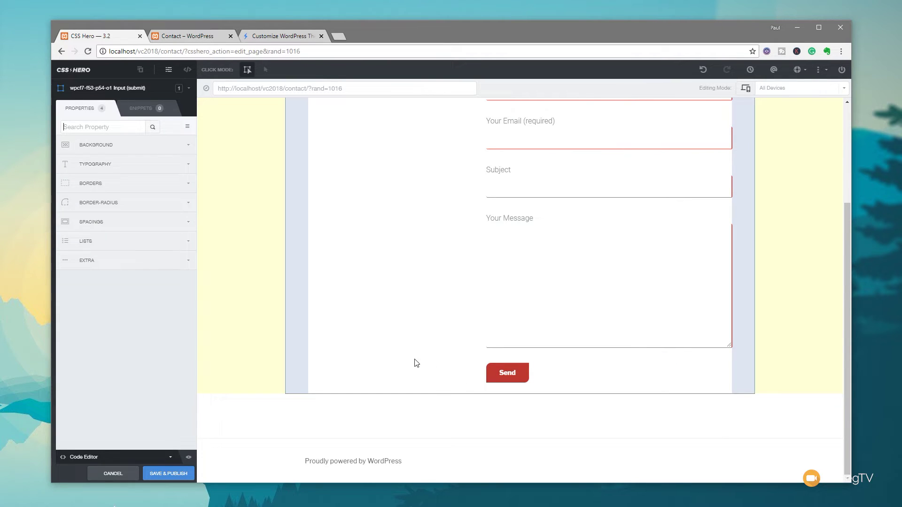
Set the background colour of the Send button's hover state to the green flat swatch #27ae60.
left_click(513, 374)
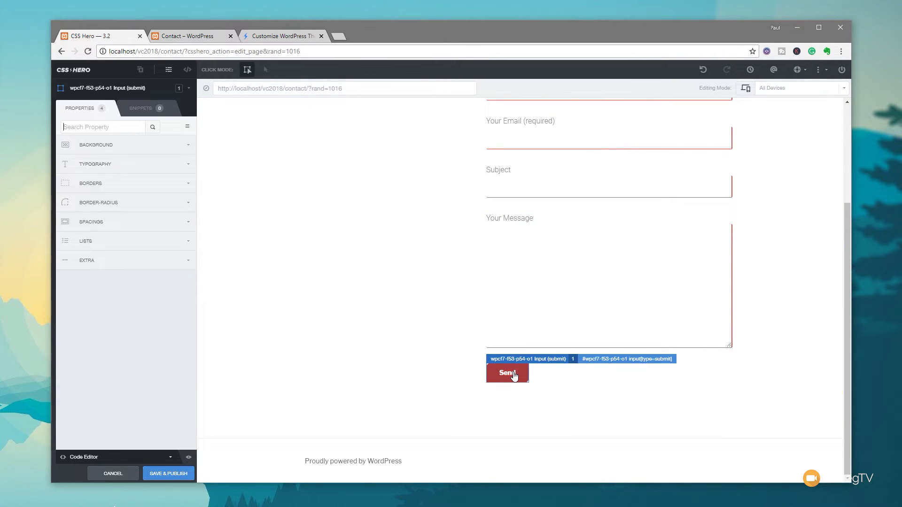
left_click(85, 89)
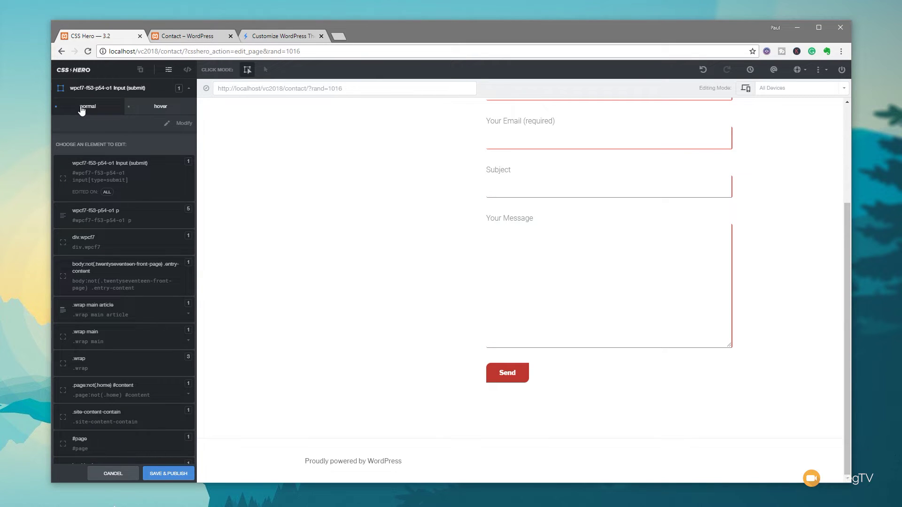
left_click(156, 112)
left_click(122, 129)
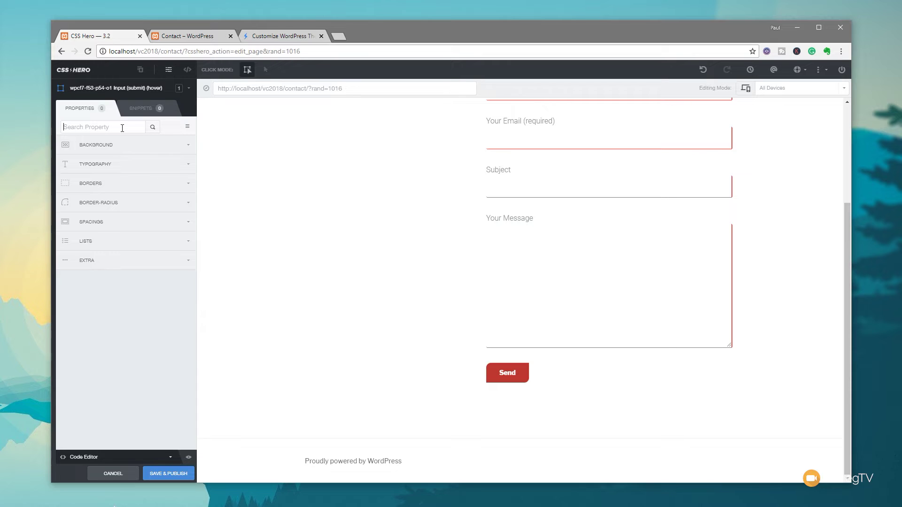
left_click(121, 147)
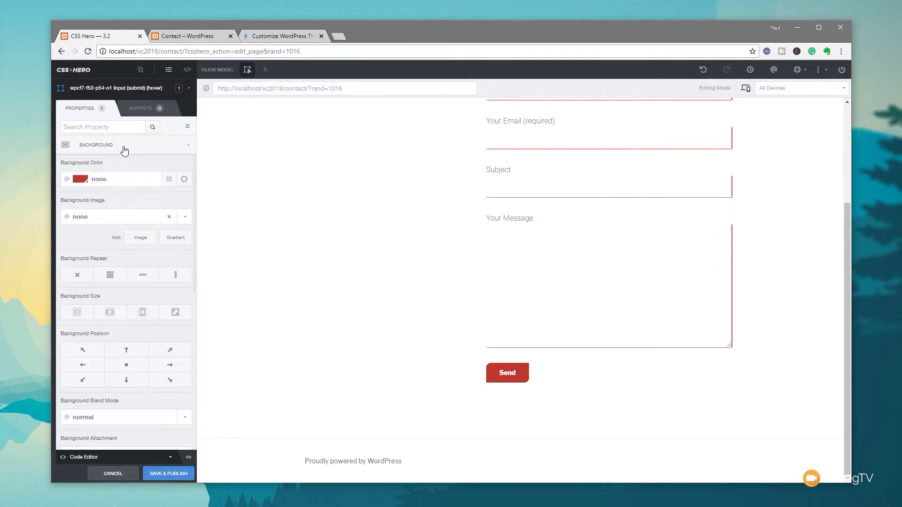
left_click(169, 179)
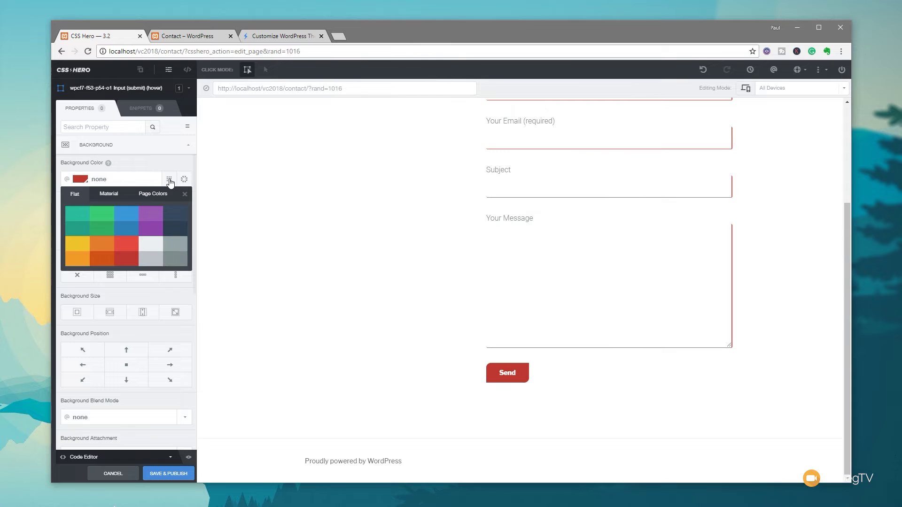
left_click(103, 233)
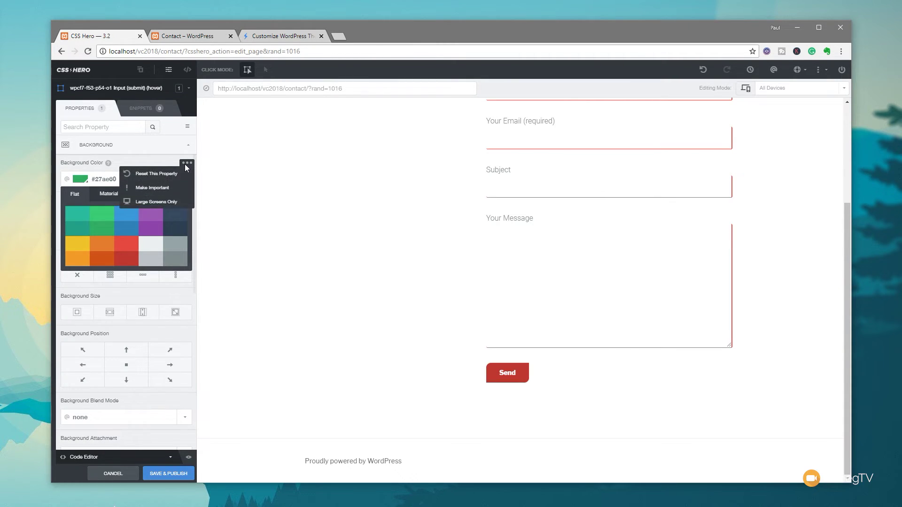
left_click(119, 147)
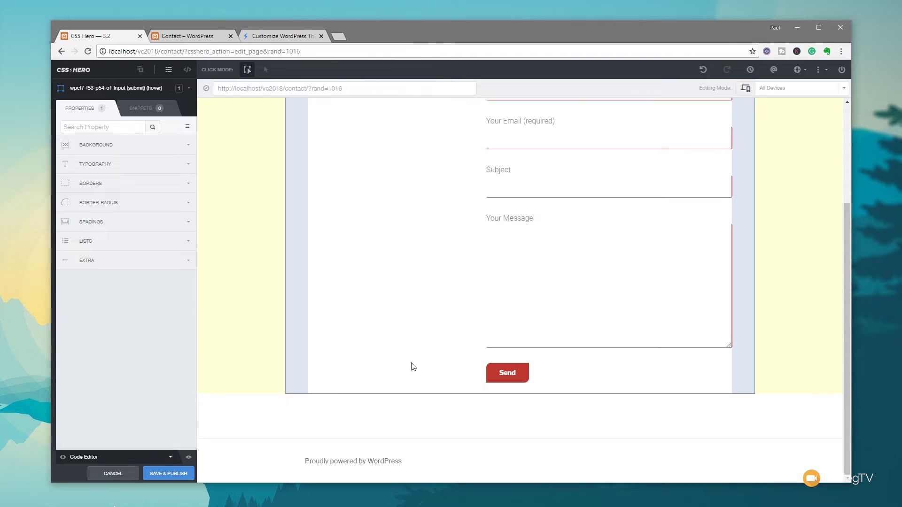
Undo the most recent style edit and check the Send button below the message field.
key("ctrl+z")
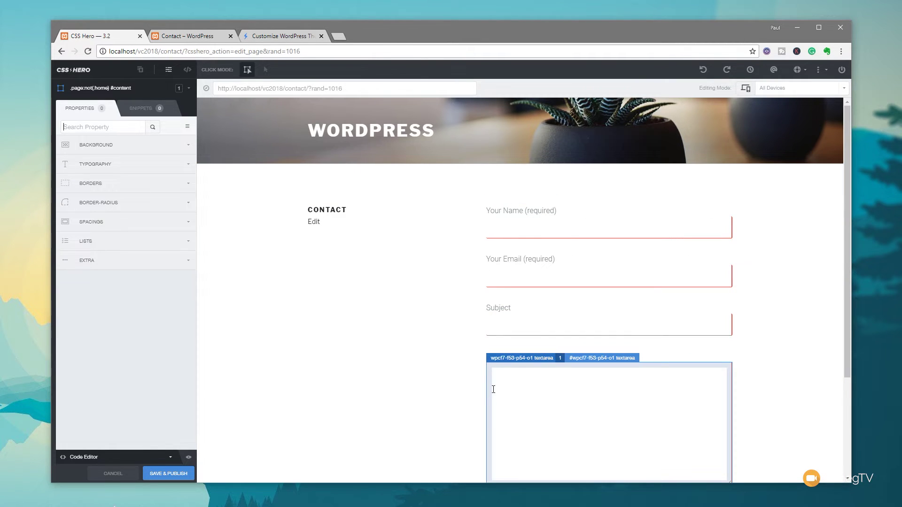
scroll(491, 386, "down", 3)
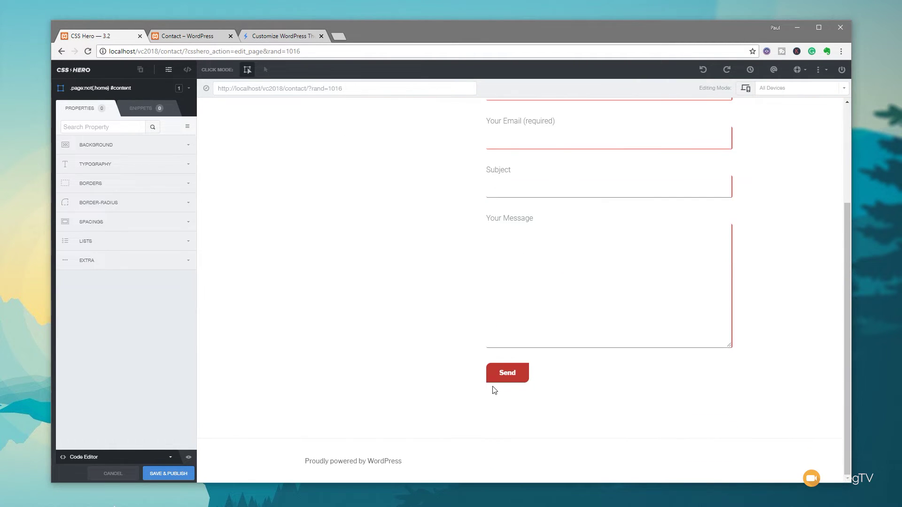
Set the background colour of the content container around the contact form to the flat swatch #ecf0f1.
left_click(582, 391)
left_click(109, 147)
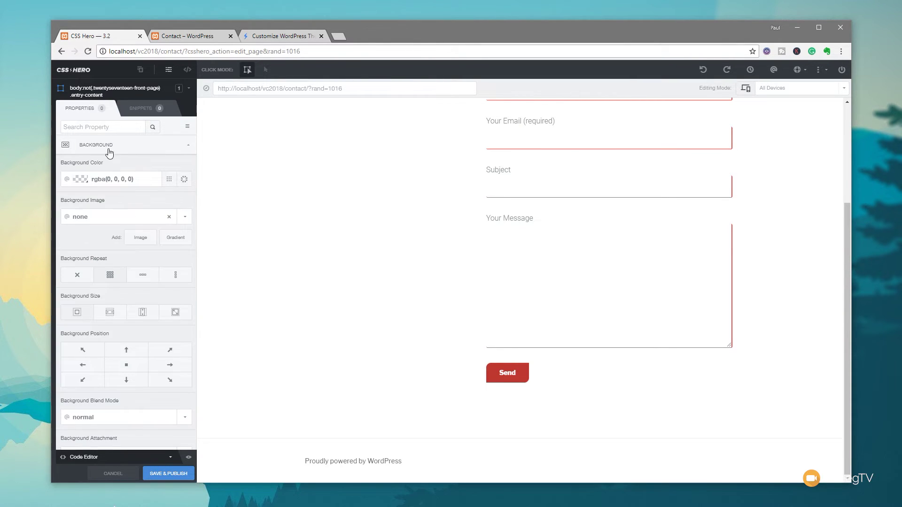
left_click(168, 180)
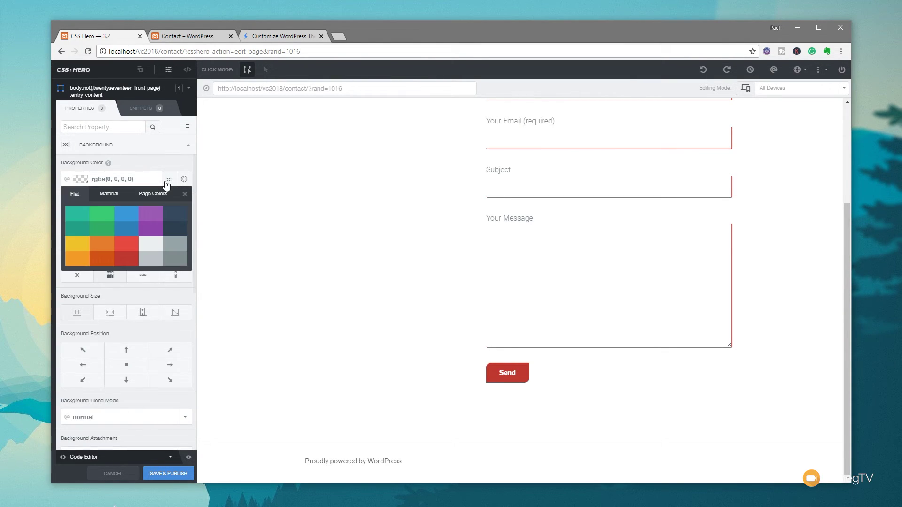
left_click(151, 245)
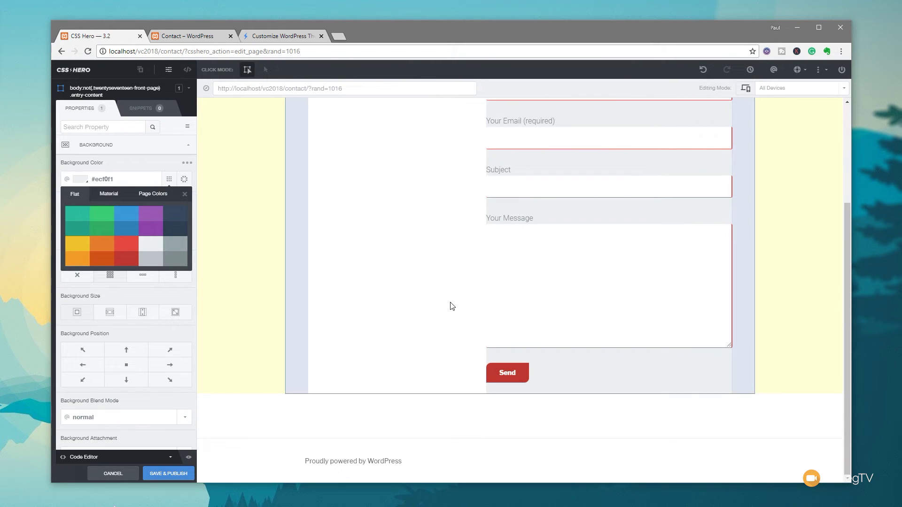
left_click(185, 194)
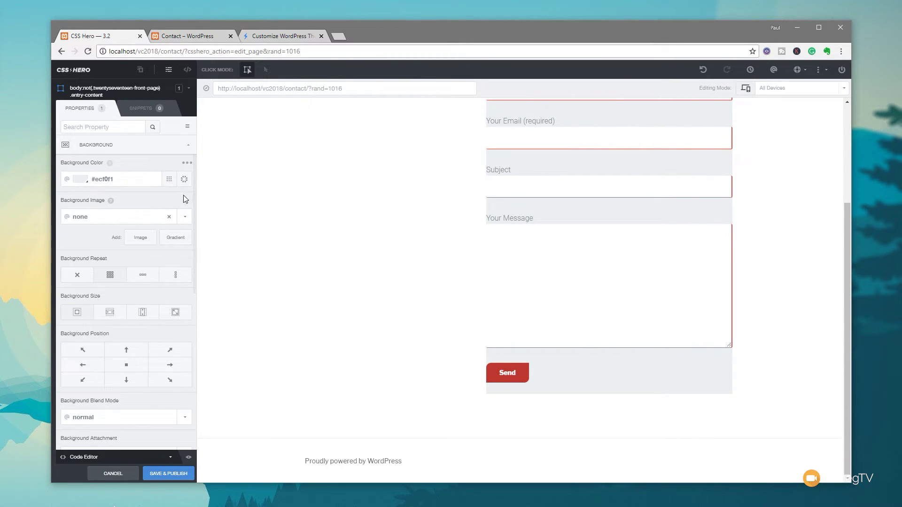
left_click(143, 149)
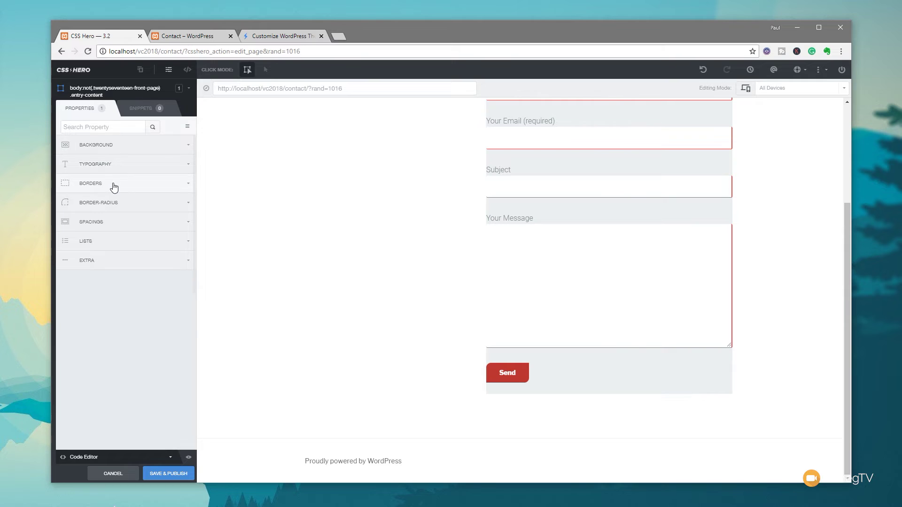
Apply a linked padding of 30px on all four sides of the form's content container.
left_click(108, 225)
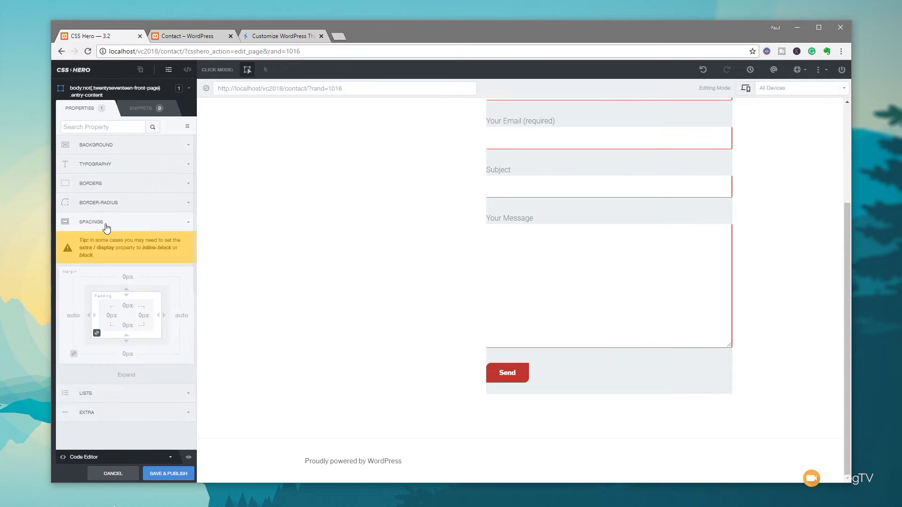
left_click(98, 334)
left_click(121, 305)
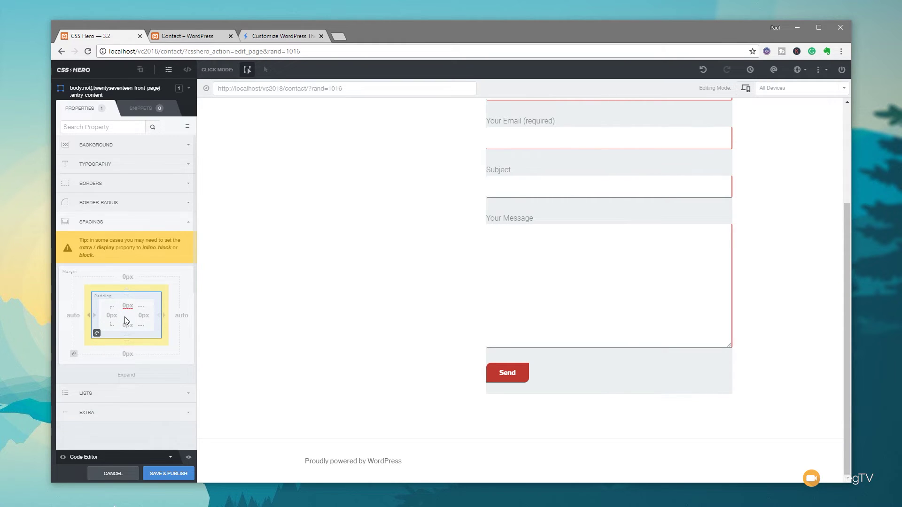
key("Return")
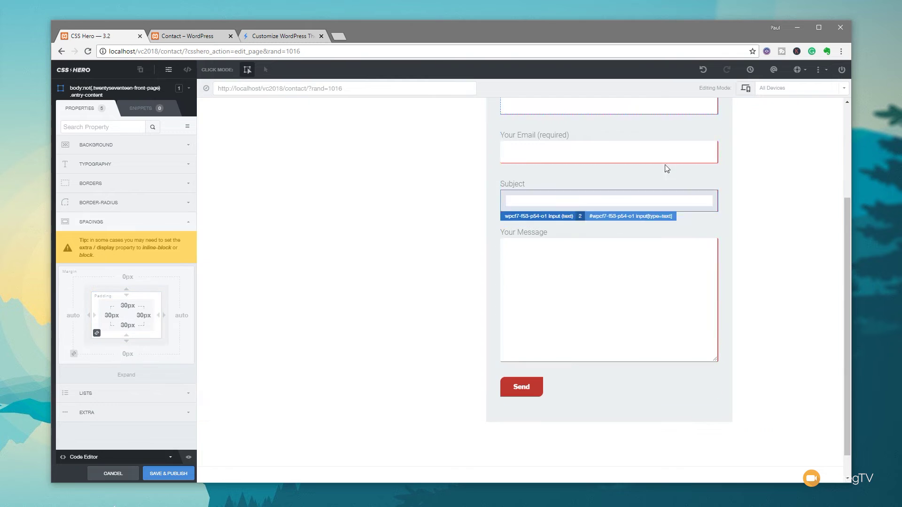
scroll(379, 320, "up", 2)
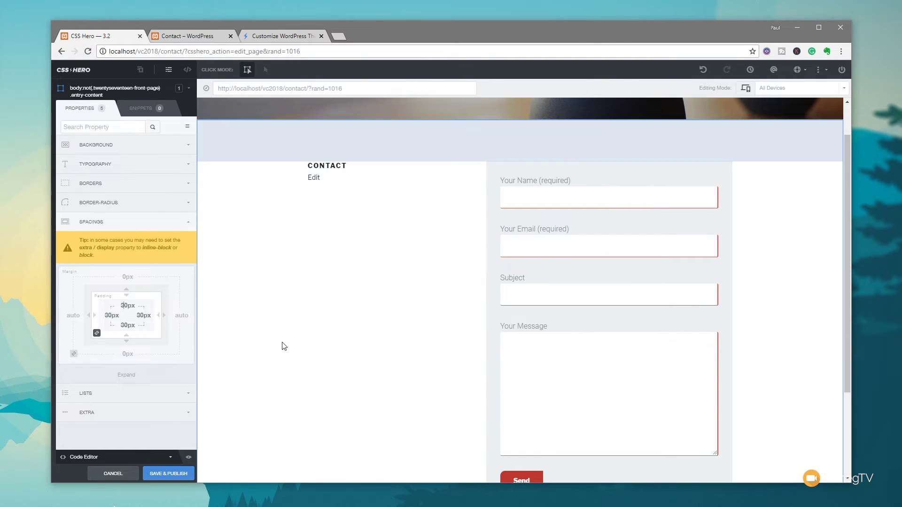
left_click(188, 223)
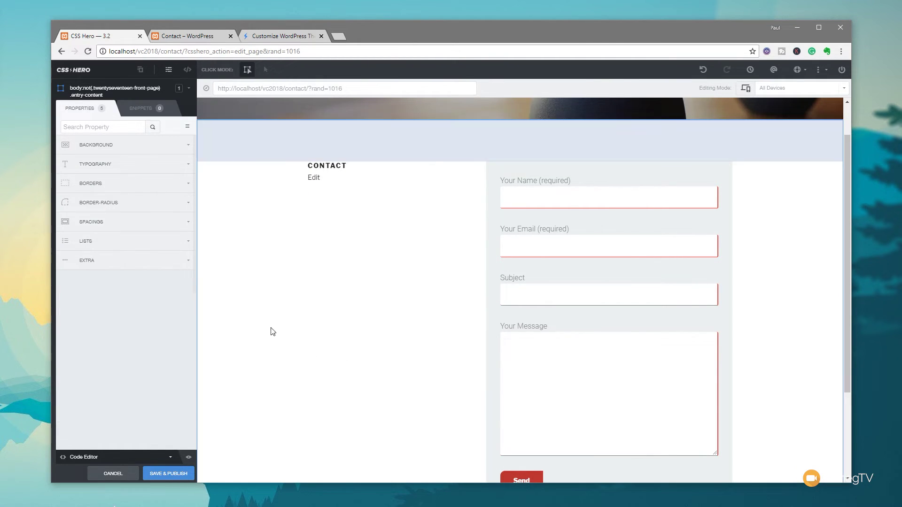
scroll(393, 346, "down", 2)
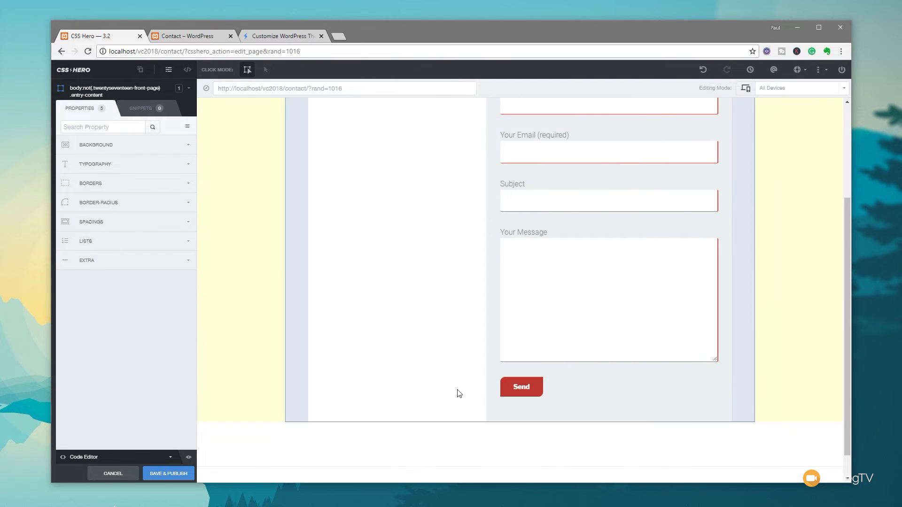
Set the form container's top-left and bottom-right border radii to 10px each.
left_click(130, 207)
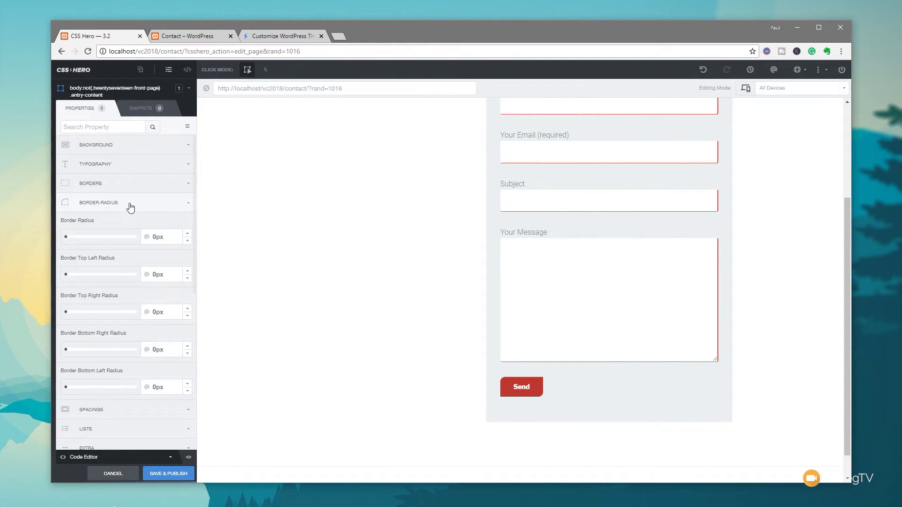
left_click(189, 271)
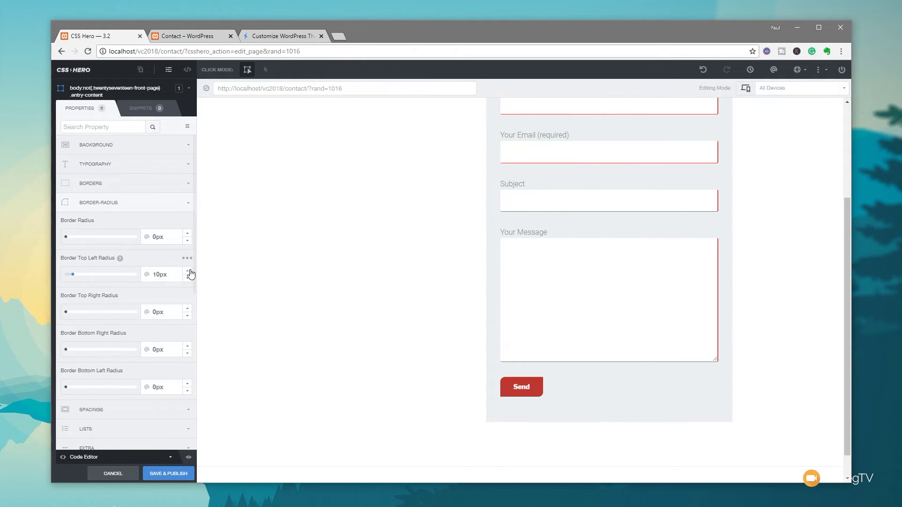
left_click(190, 346)
left_click(189, 347)
left_click(190, 346)
scroll(355, 337, "up", 1)
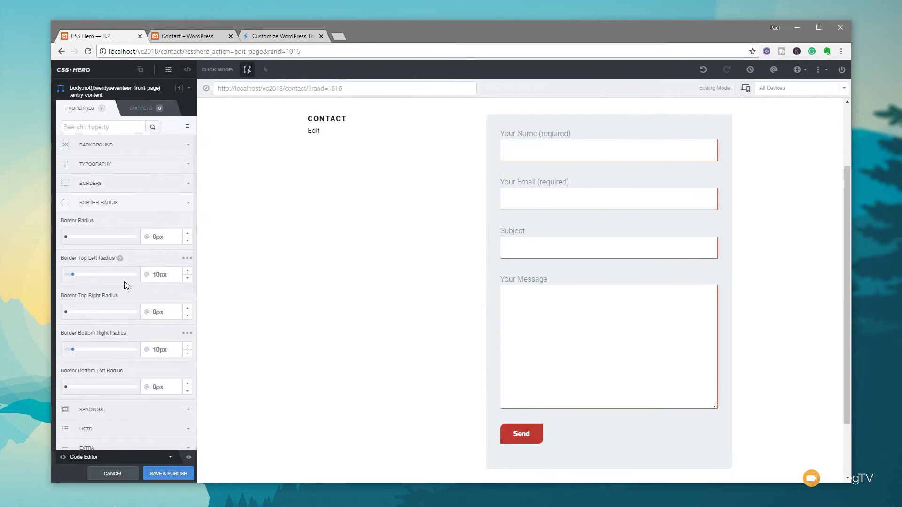
left_click(187, 333)
left_click(150, 348)
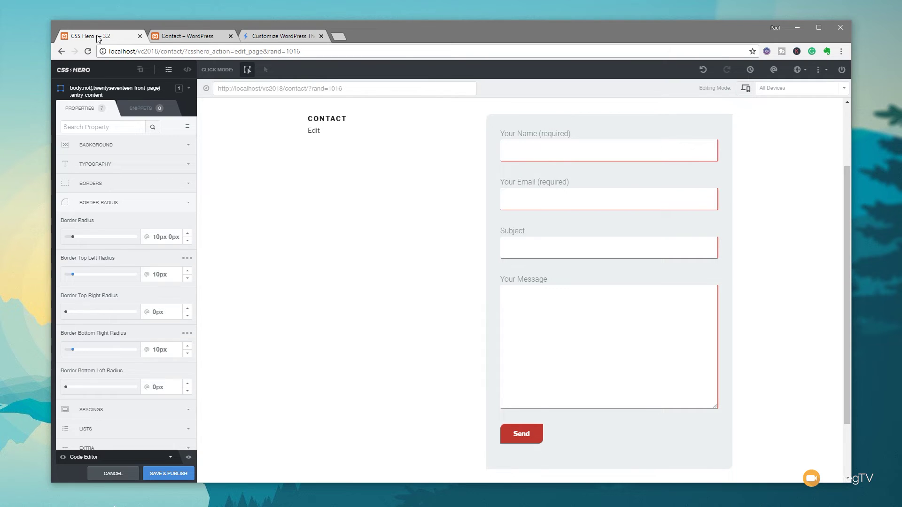
left_click(156, 210)
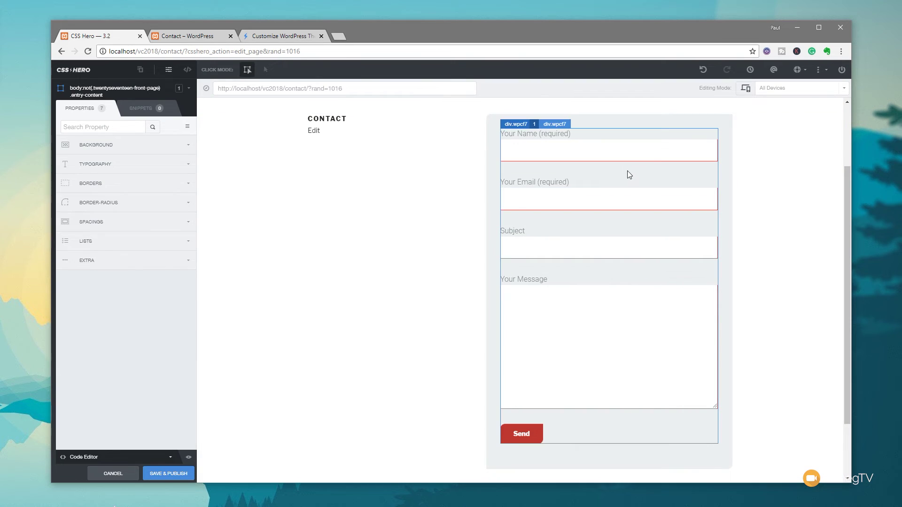
Build an outside box shadow for the form container in grey rgb(122, 122, 122).
left_click(114, 265)
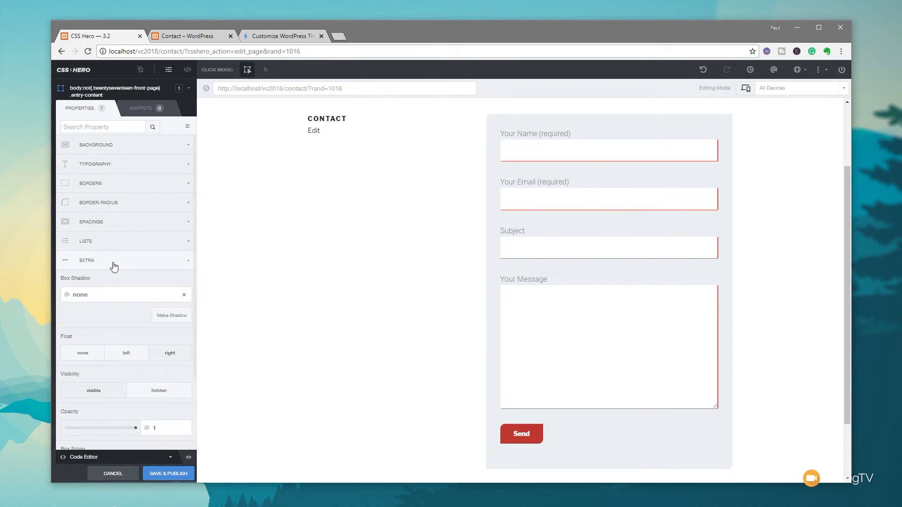
left_click(156, 321)
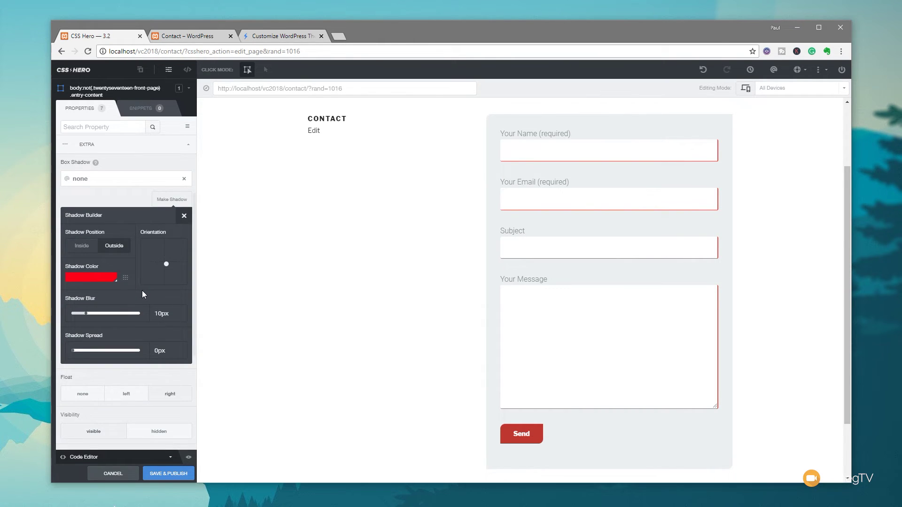
left_click(111, 282)
mouse_move(82, 307)
left_mouse_down()
mouse_move(61, 318)
mouse_move(60, 344)
left_mouse_up()
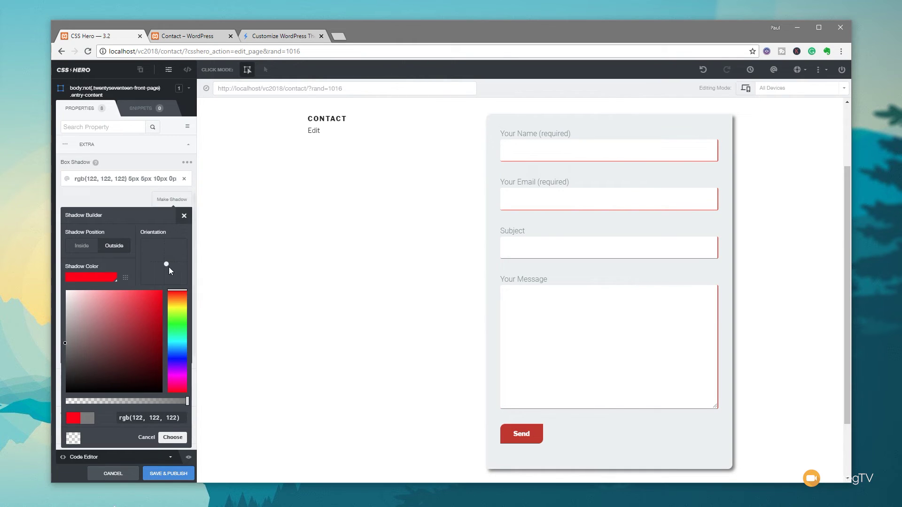
Try a box shadow offset of 3px by 3px with the shadow colour's opacity at about 0.523.
left_click_drag(167, 262, 169, 266)
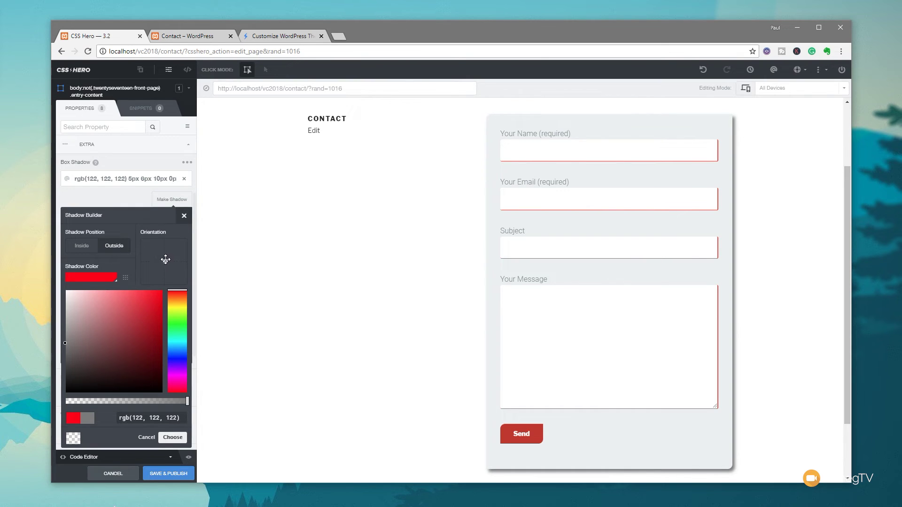
left_click(161, 256)
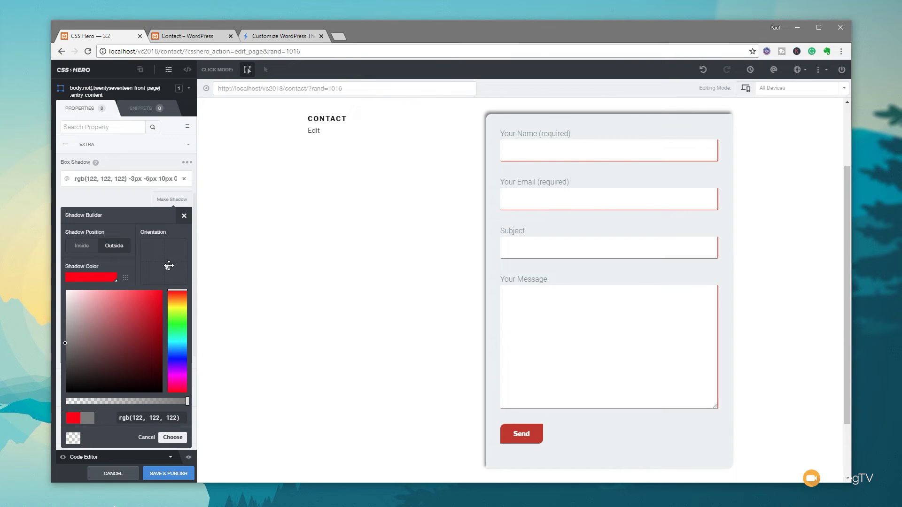
left_click(168, 263)
left_click(168, 264)
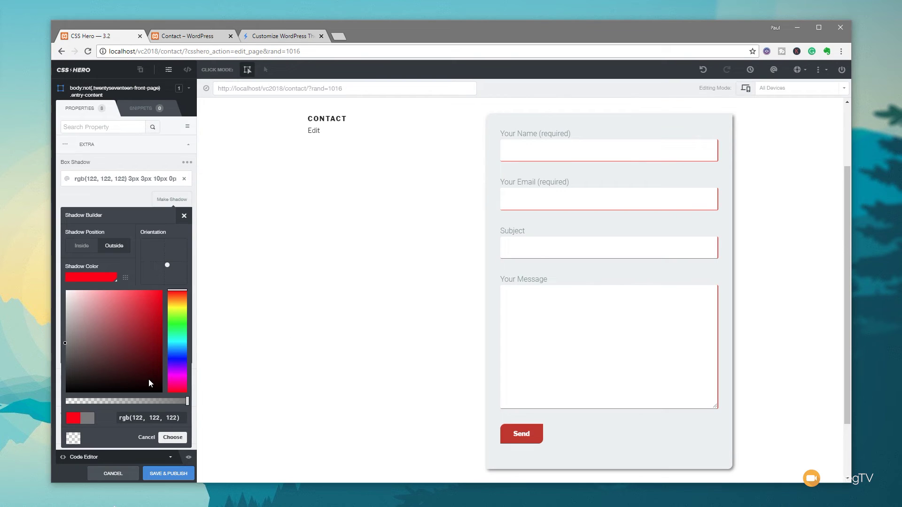
left_click_drag(188, 406, 129, 408)
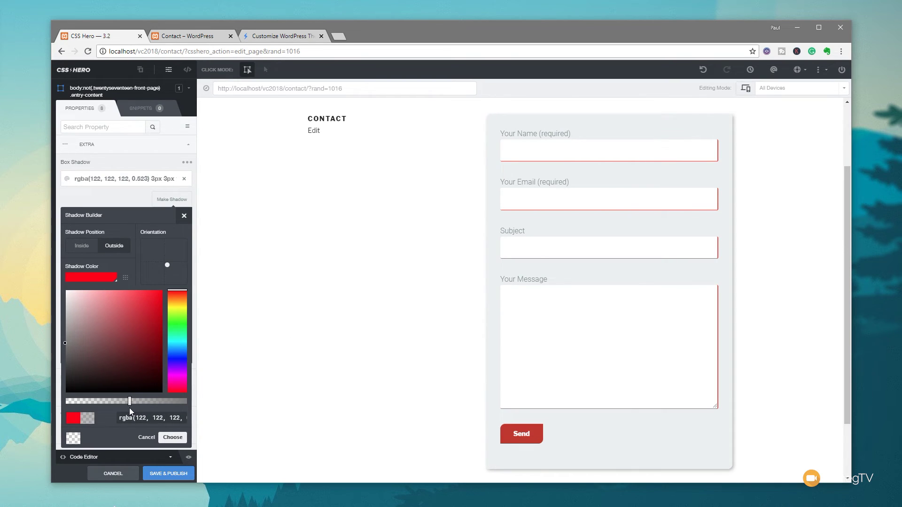
Set the shadow offset to 7px by 6px and apply the grey shadow colour at about 0.252 opacity.
left_click(168, 267)
left_click(175, 271)
left_click_drag(130, 402, 97, 408)
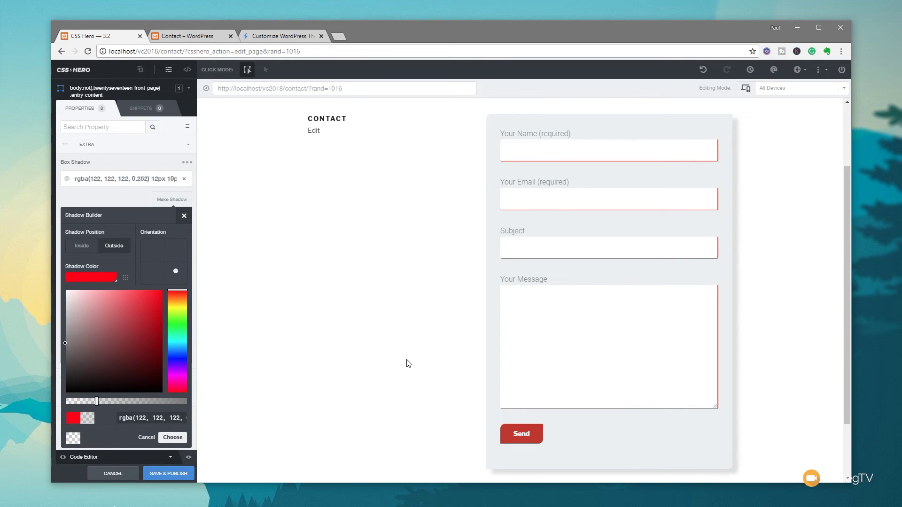
left_click(176, 273)
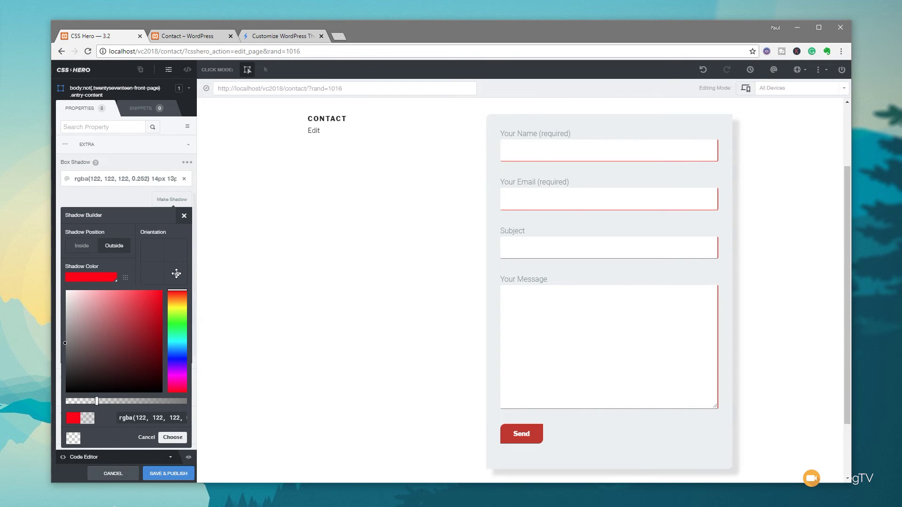
left_click(170, 267)
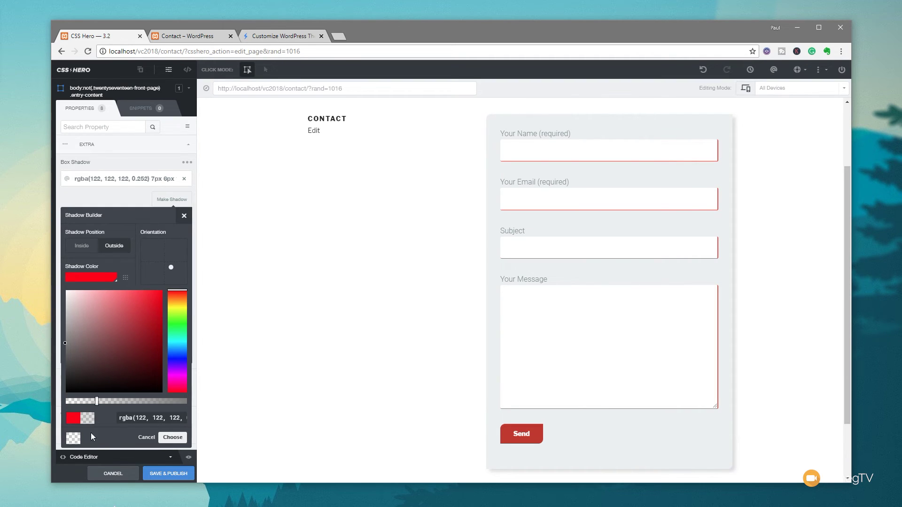
left_click(168, 438)
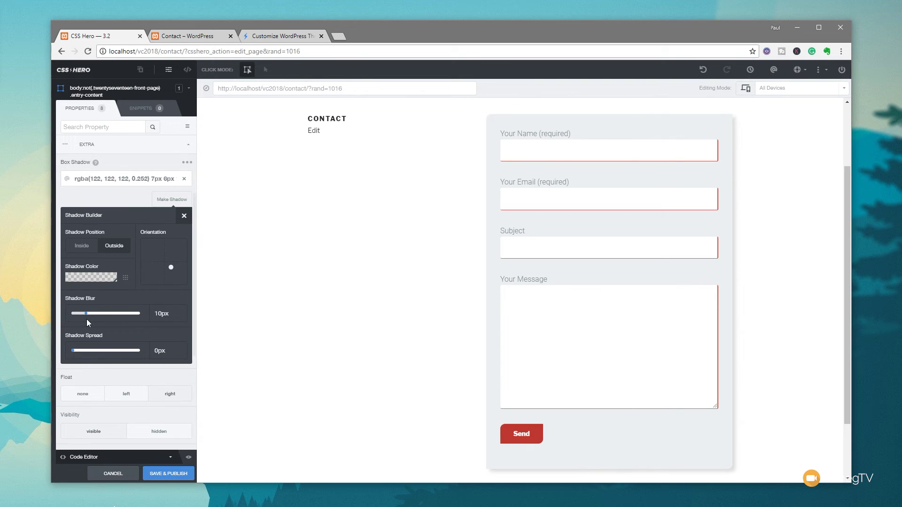
Set the form container's shadow blur to 15px and its shadow spread to 2px.
left_click_drag(88, 318, 95, 318)
left_click_drag(75, 352, 85, 351)
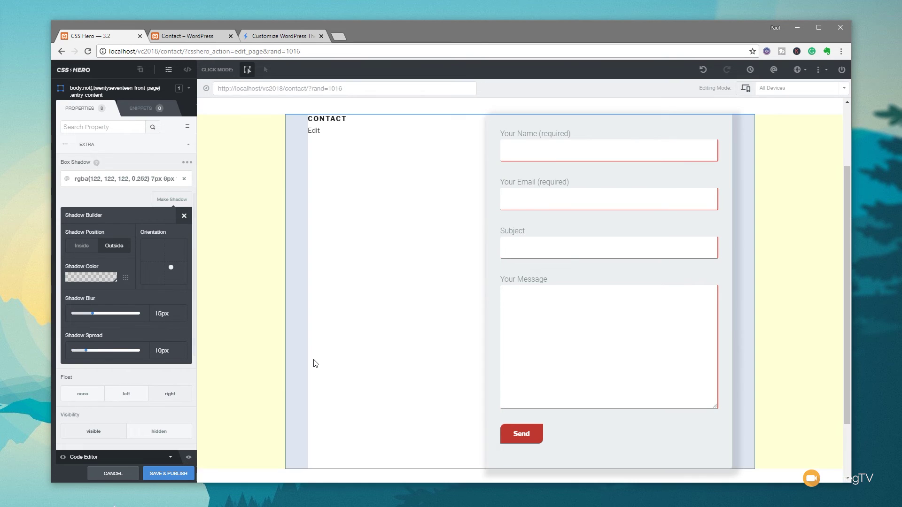
scroll(312, 363, "down", 2)
left_click_drag(87, 355, 76, 356)
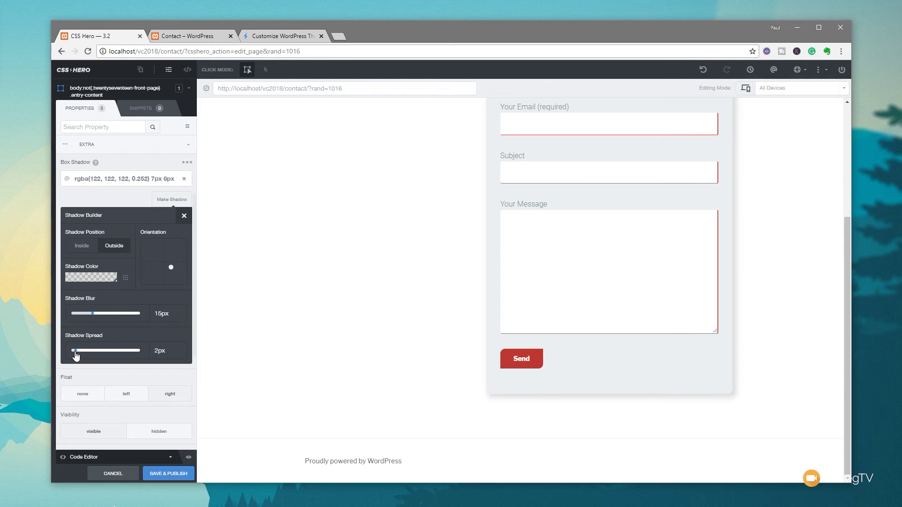
Raise the shadow colour's opacity to about 0.395 and close the shadow builder.
left_click(99, 279)
left_click_drag(98, 406, 114, 407)
left_click(183, 217)
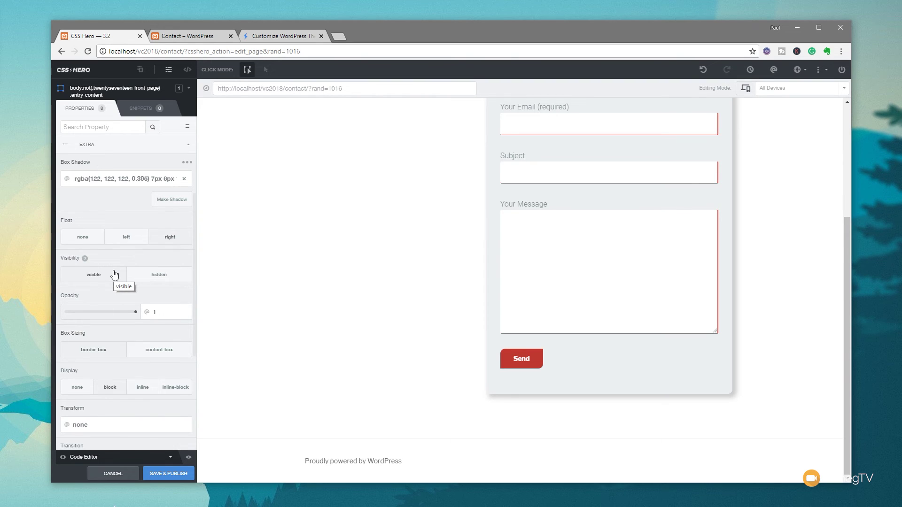
Save and publish the styles, and reload the live Contact page to inspect the restyled form.
left_click(163, 475)
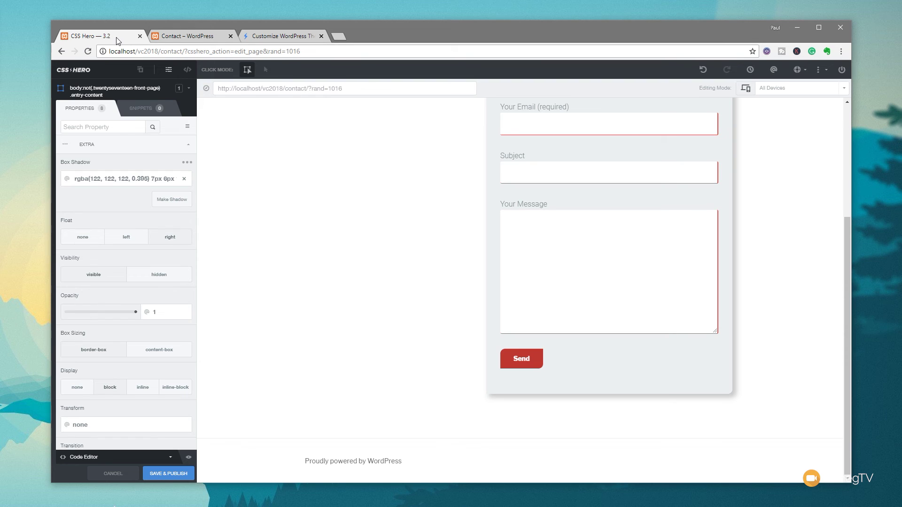
left_click(171, 37)
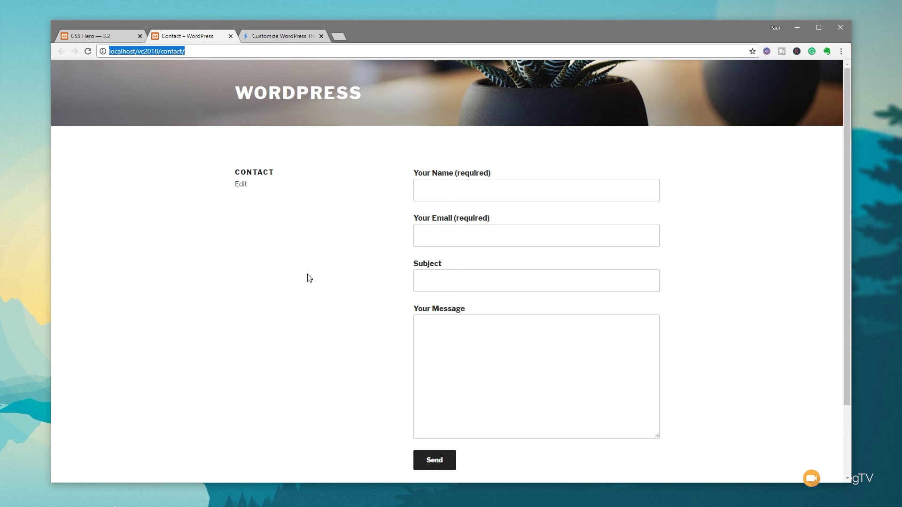
left_click(88, 52)
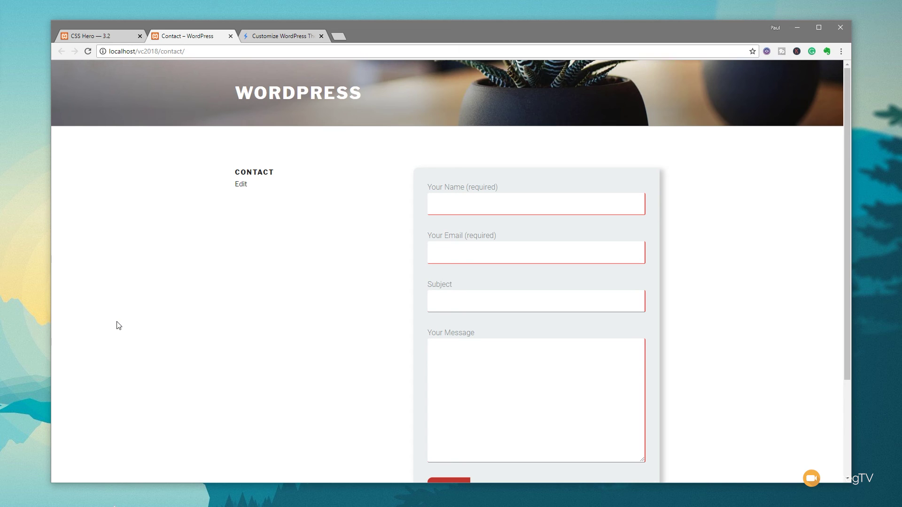
scroll(119, 325, "down", 2)
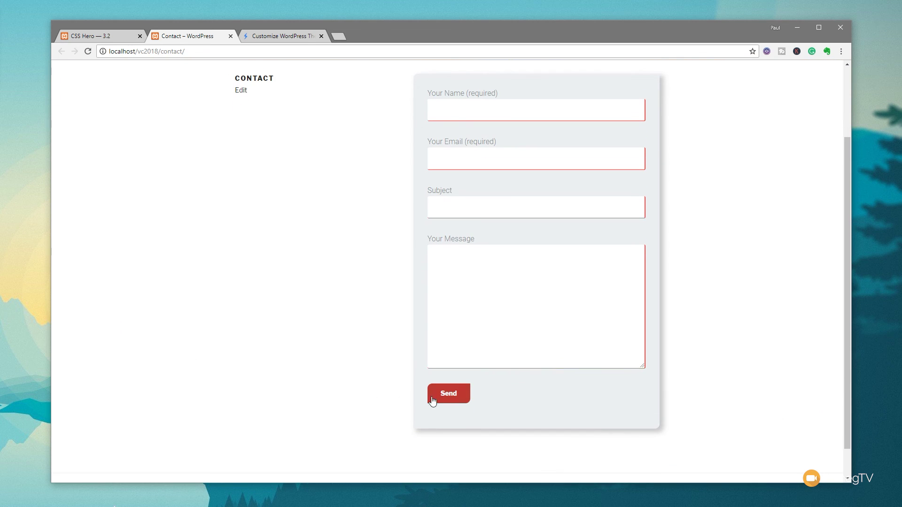